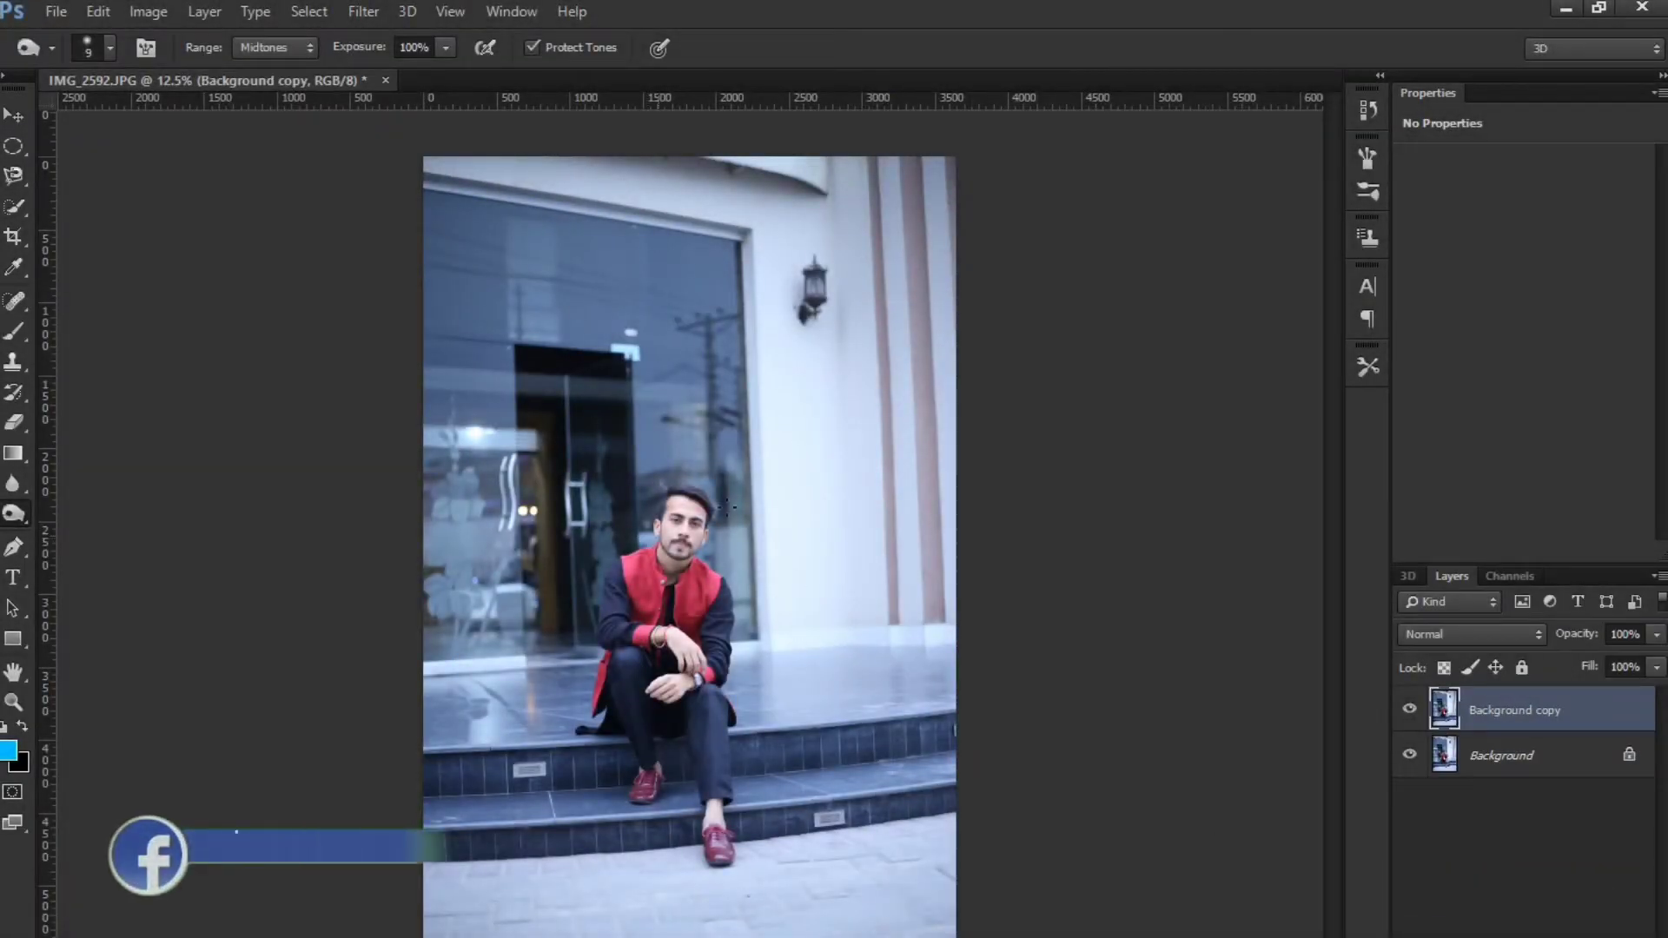
Apply Camera Raw: Vibrance +76, Exposure -0.10, Highlights -100, Shadows +100, Whites -6, Temperature -5
{"action": "left_click", "coordinate": [363, 11]}
{"action": "left_click", "coordinate": [502, 148]}
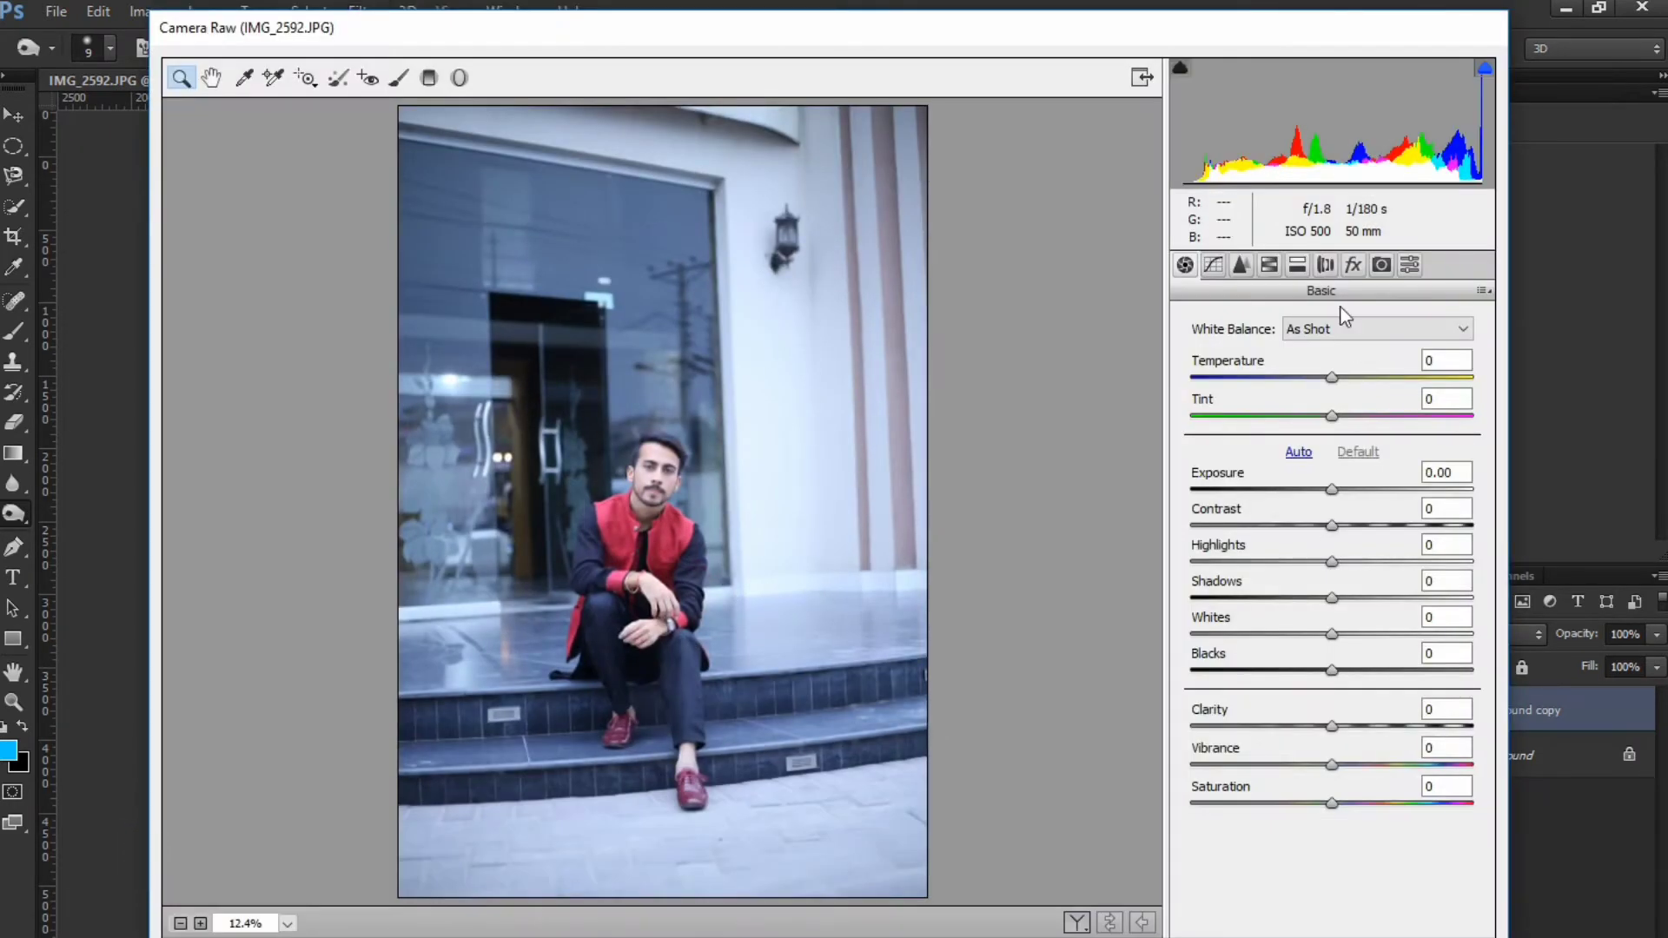
{"action": "left_click_drag", "start_coordinate": [1387, 763], "coordinate": [1422, 759]}
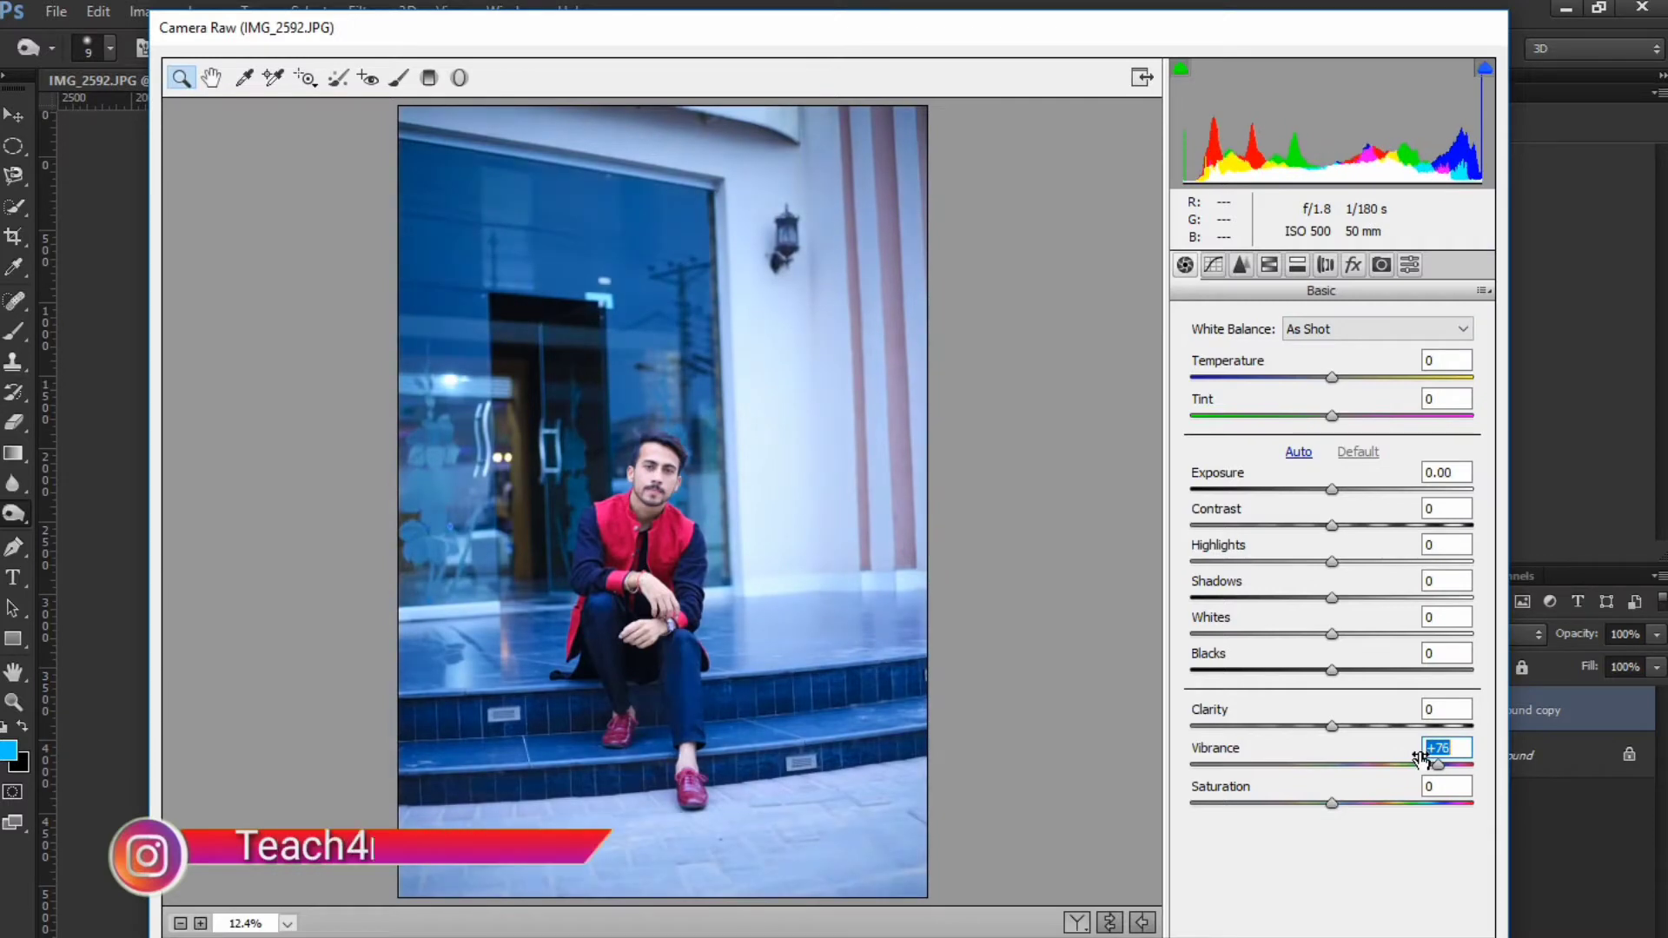
{"action": "left_click_drag", "start_coordinate": [1327, 490], "coordinate": [1324, 490]}
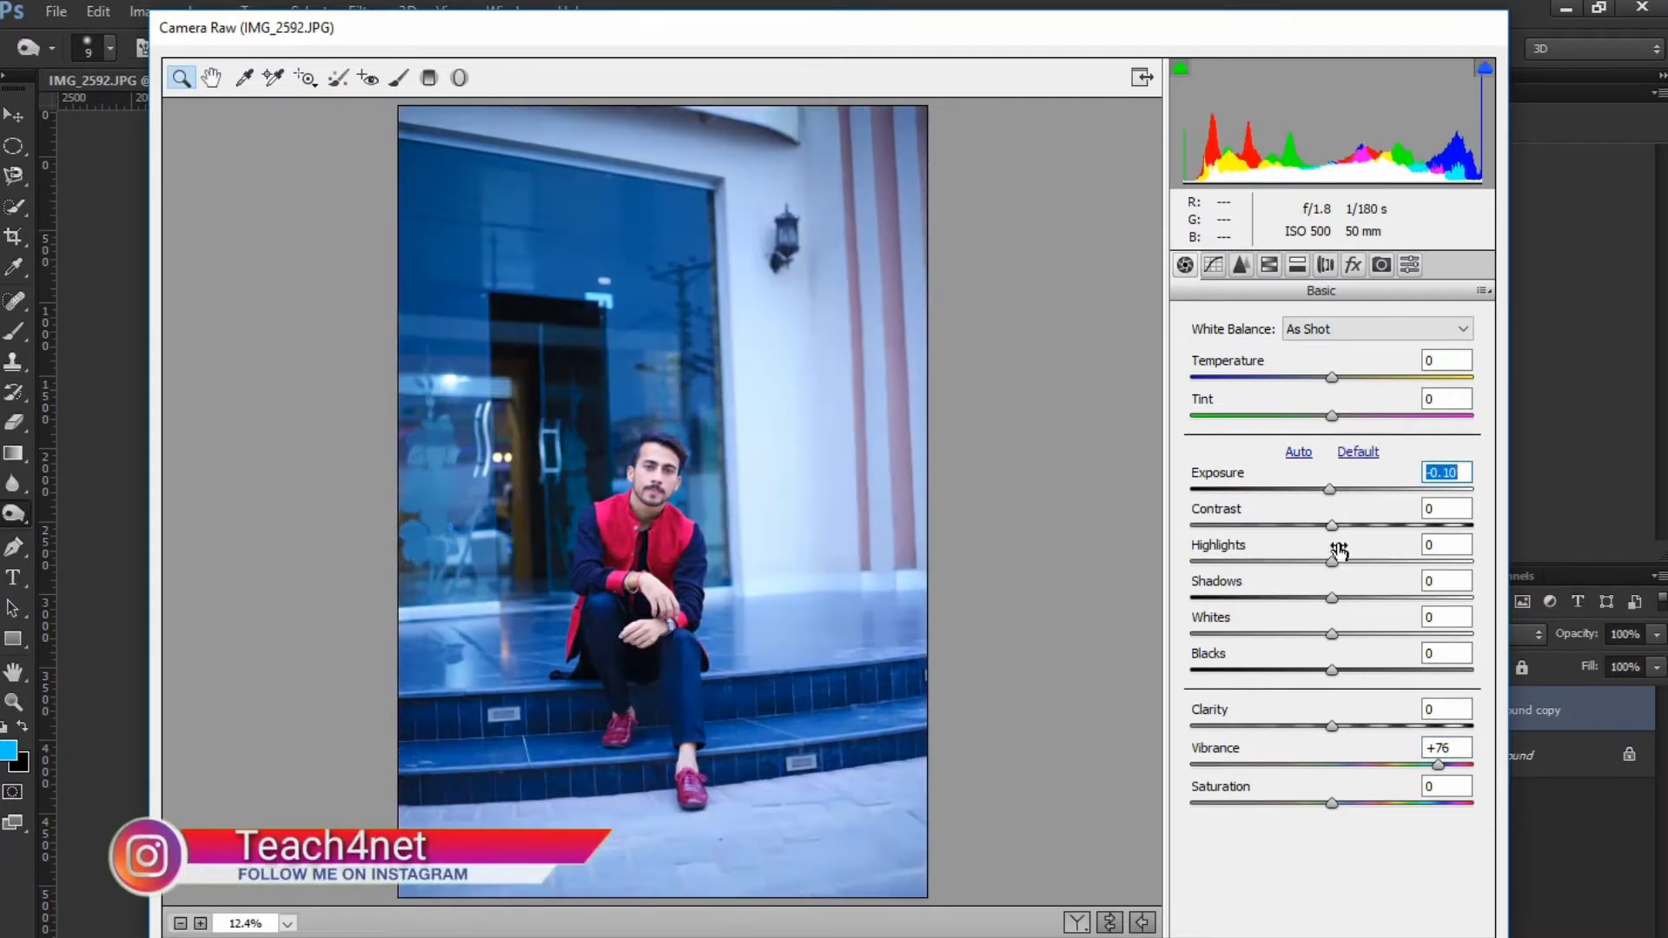
{"action": "left_click_drag", "start_coordinate": [1331, 562], "coordinate": [1187, 569]}
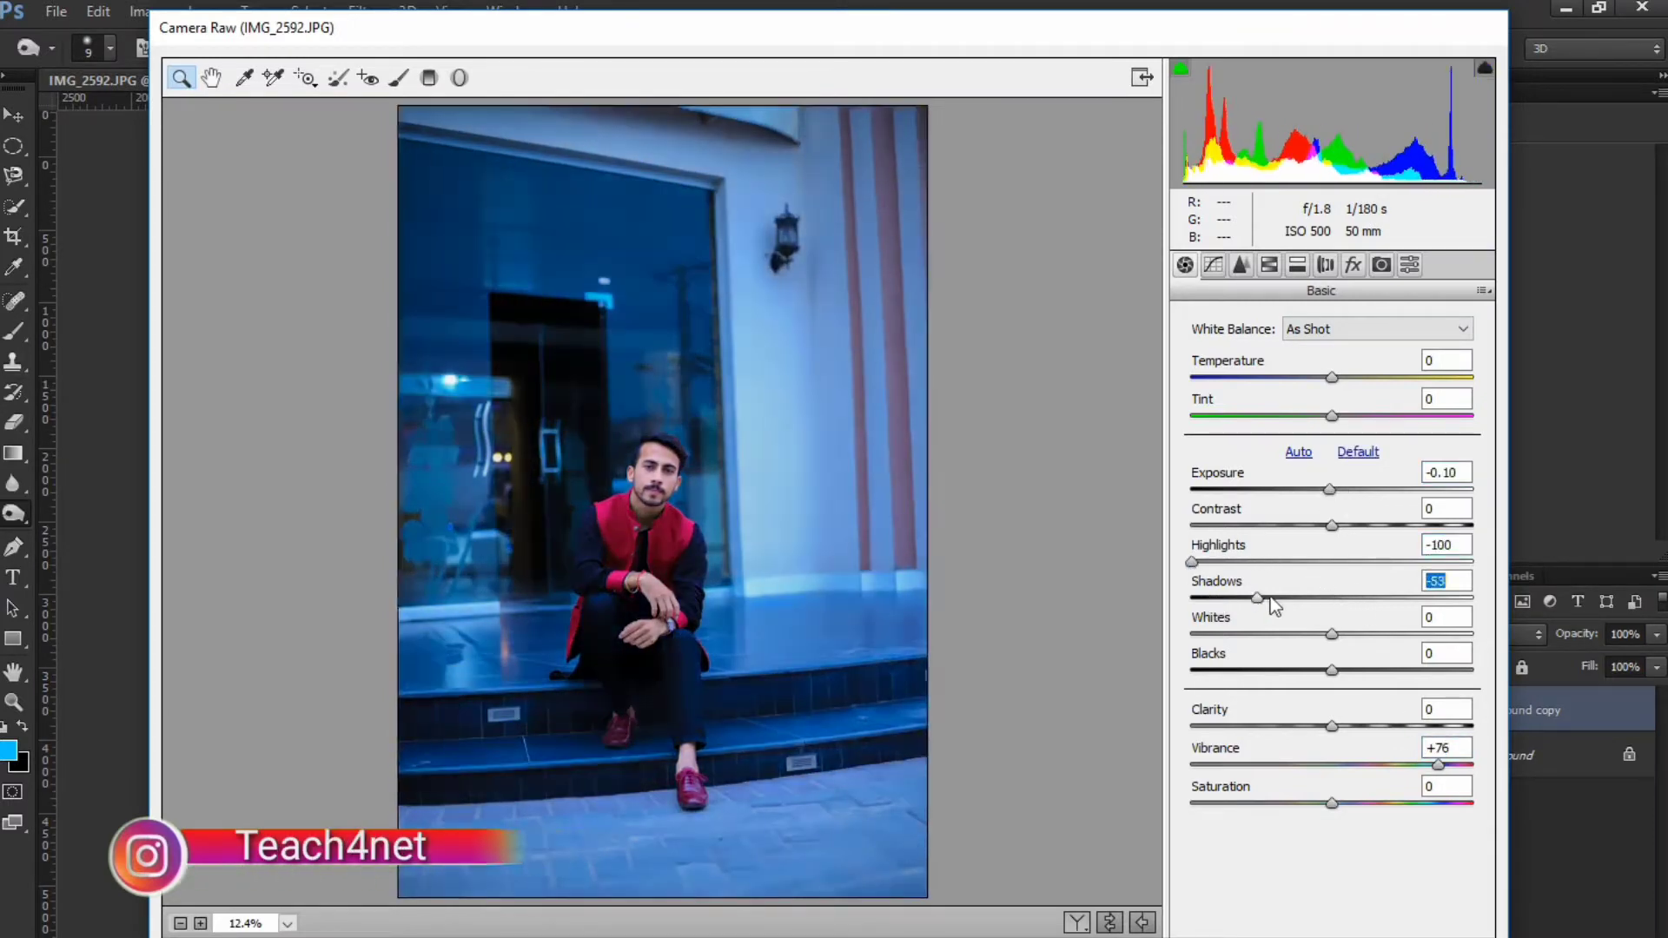
{"action": "left_click_drag", "start_coordinate": [1331, 597], "coordinate": [1509, 613]}
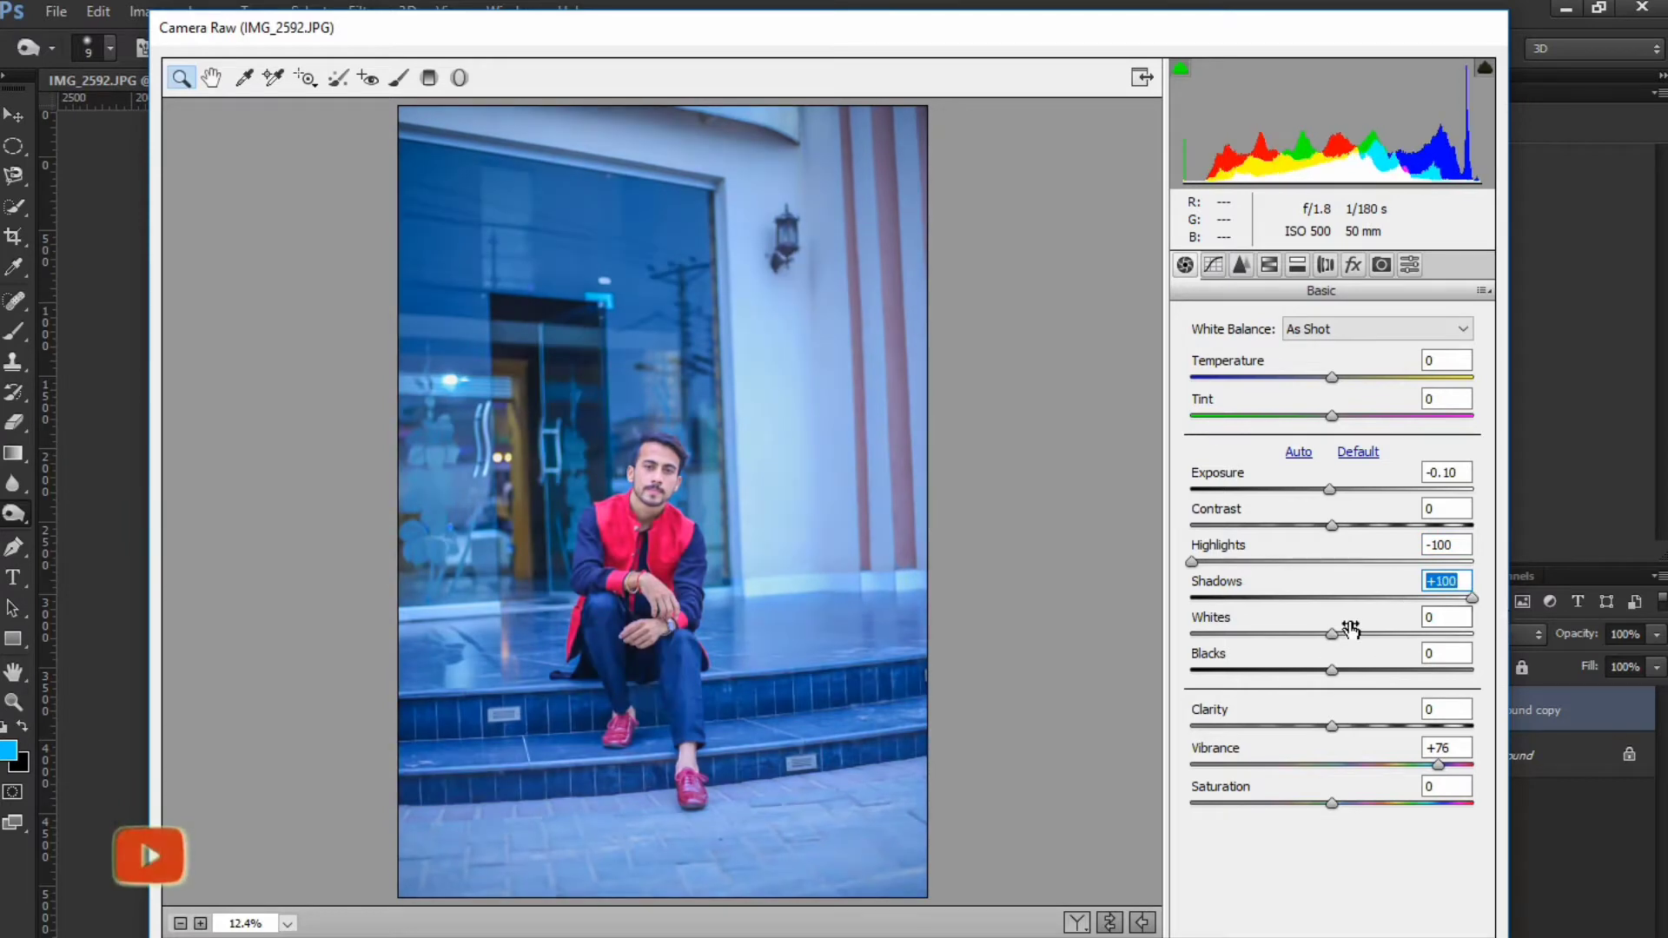
{"action": "left_click", "coordinate": [1332, 633]}
{"action": "left_click_drag", "start_coordinate": [1332, 633], "coordinate": [1324, 633]}
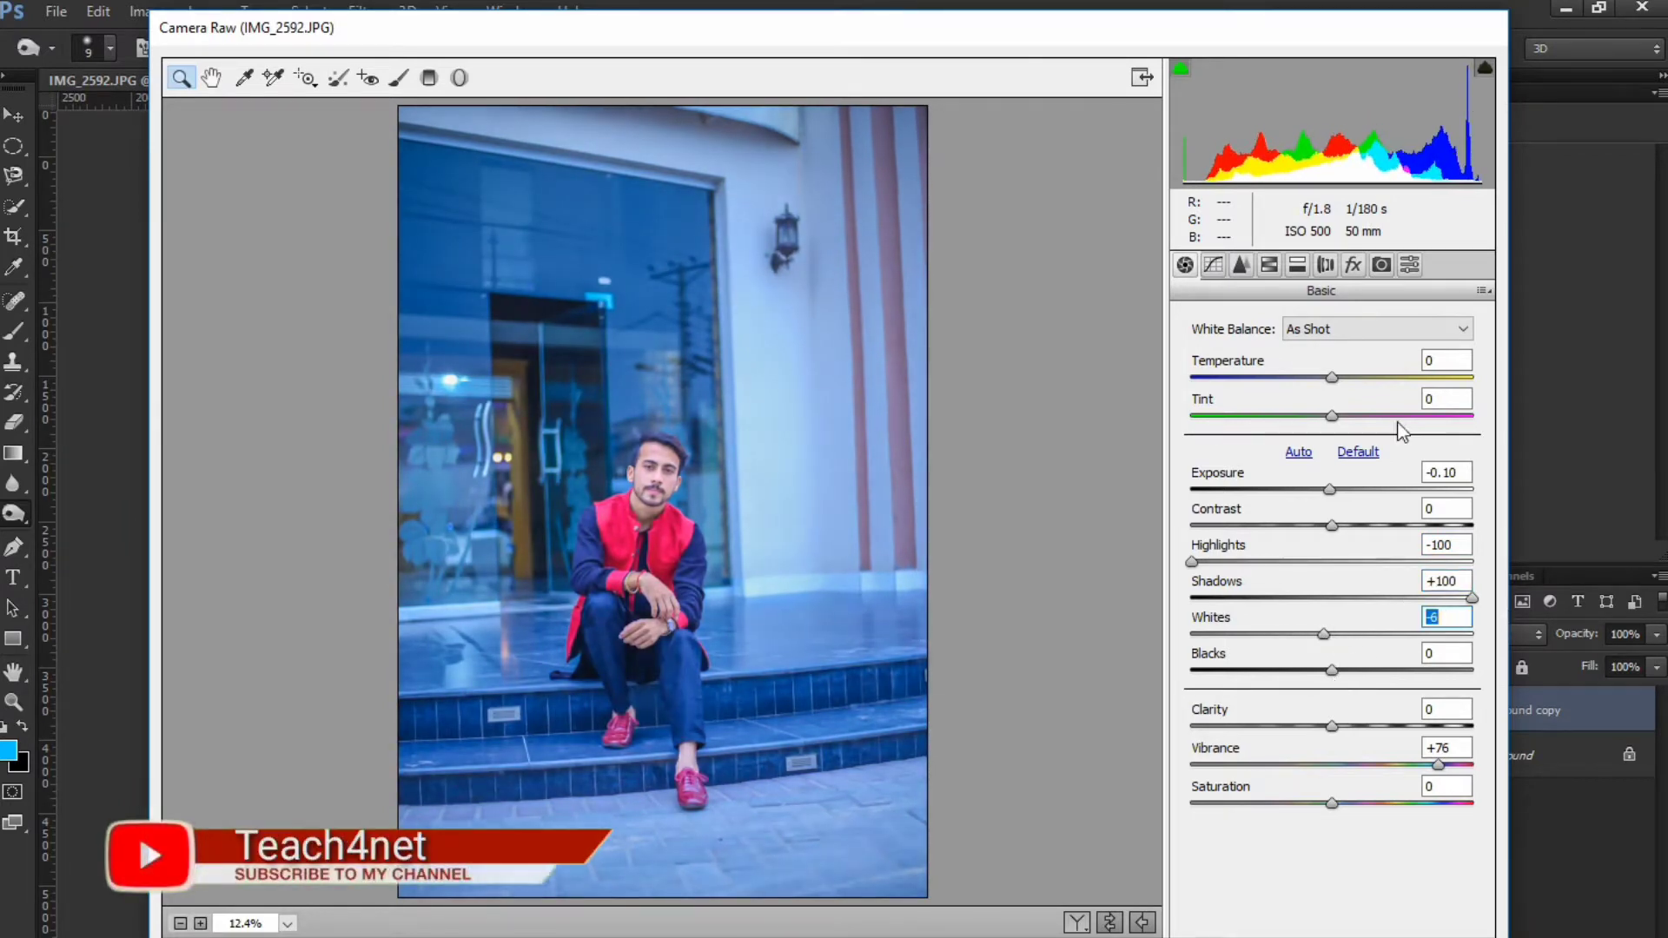
{"action": "left_click_drag", "start_coordinate": [1332, 379], "coordinate": [1324, 378]}
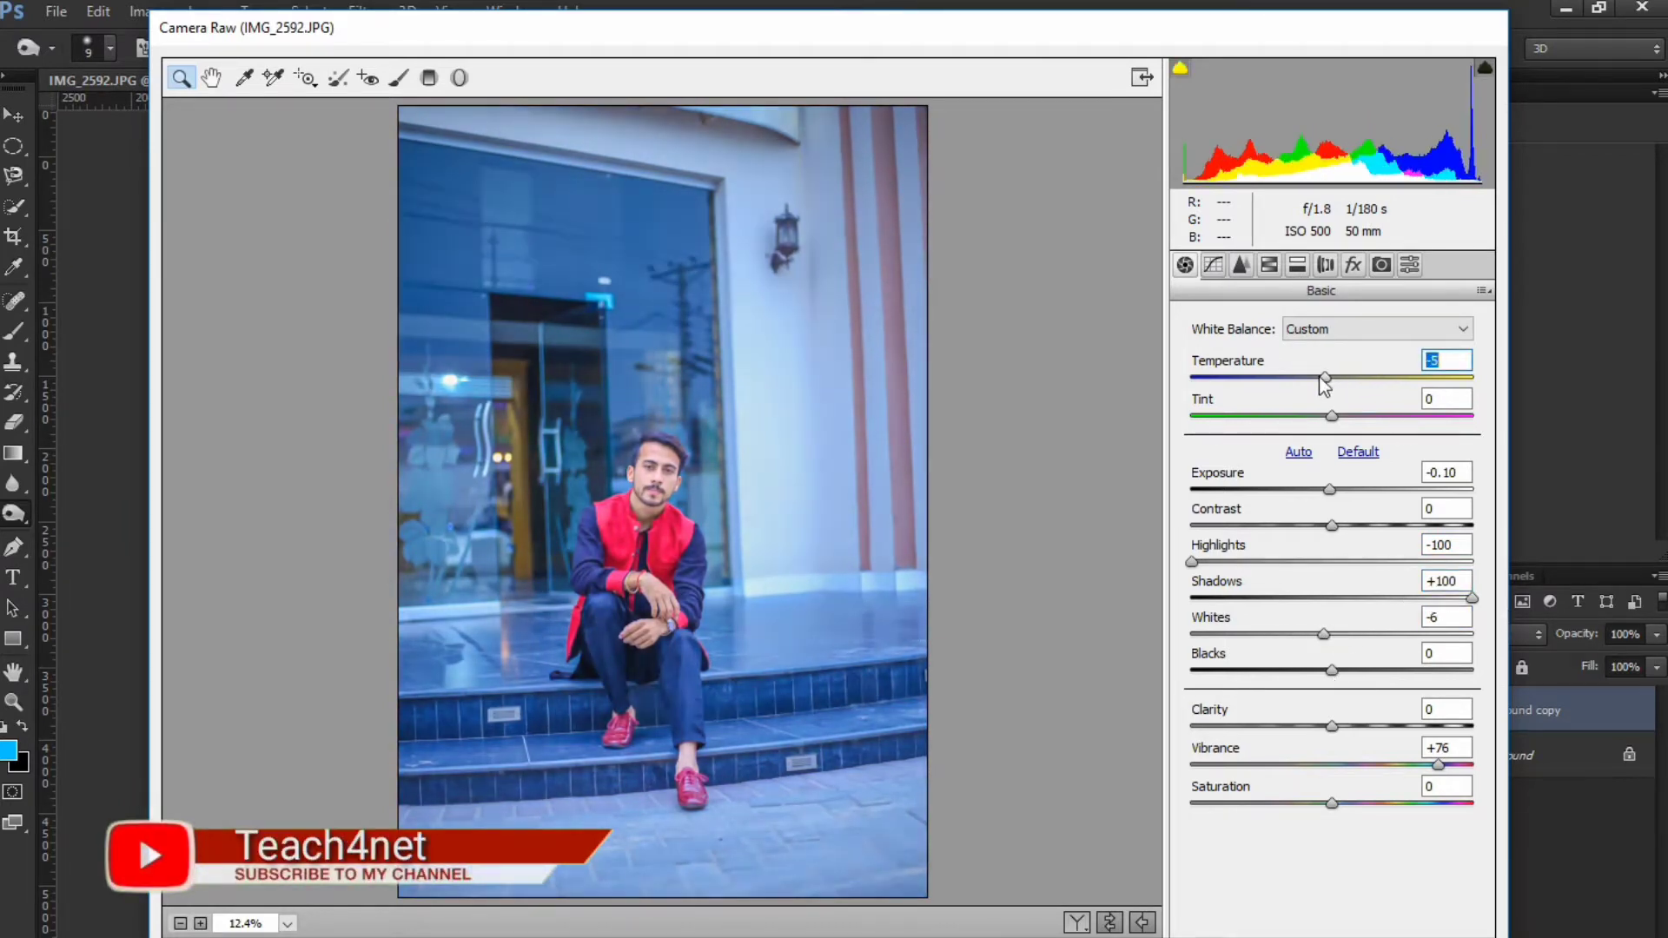
{"action": "left_click", "coordinate": [1314, 921]}
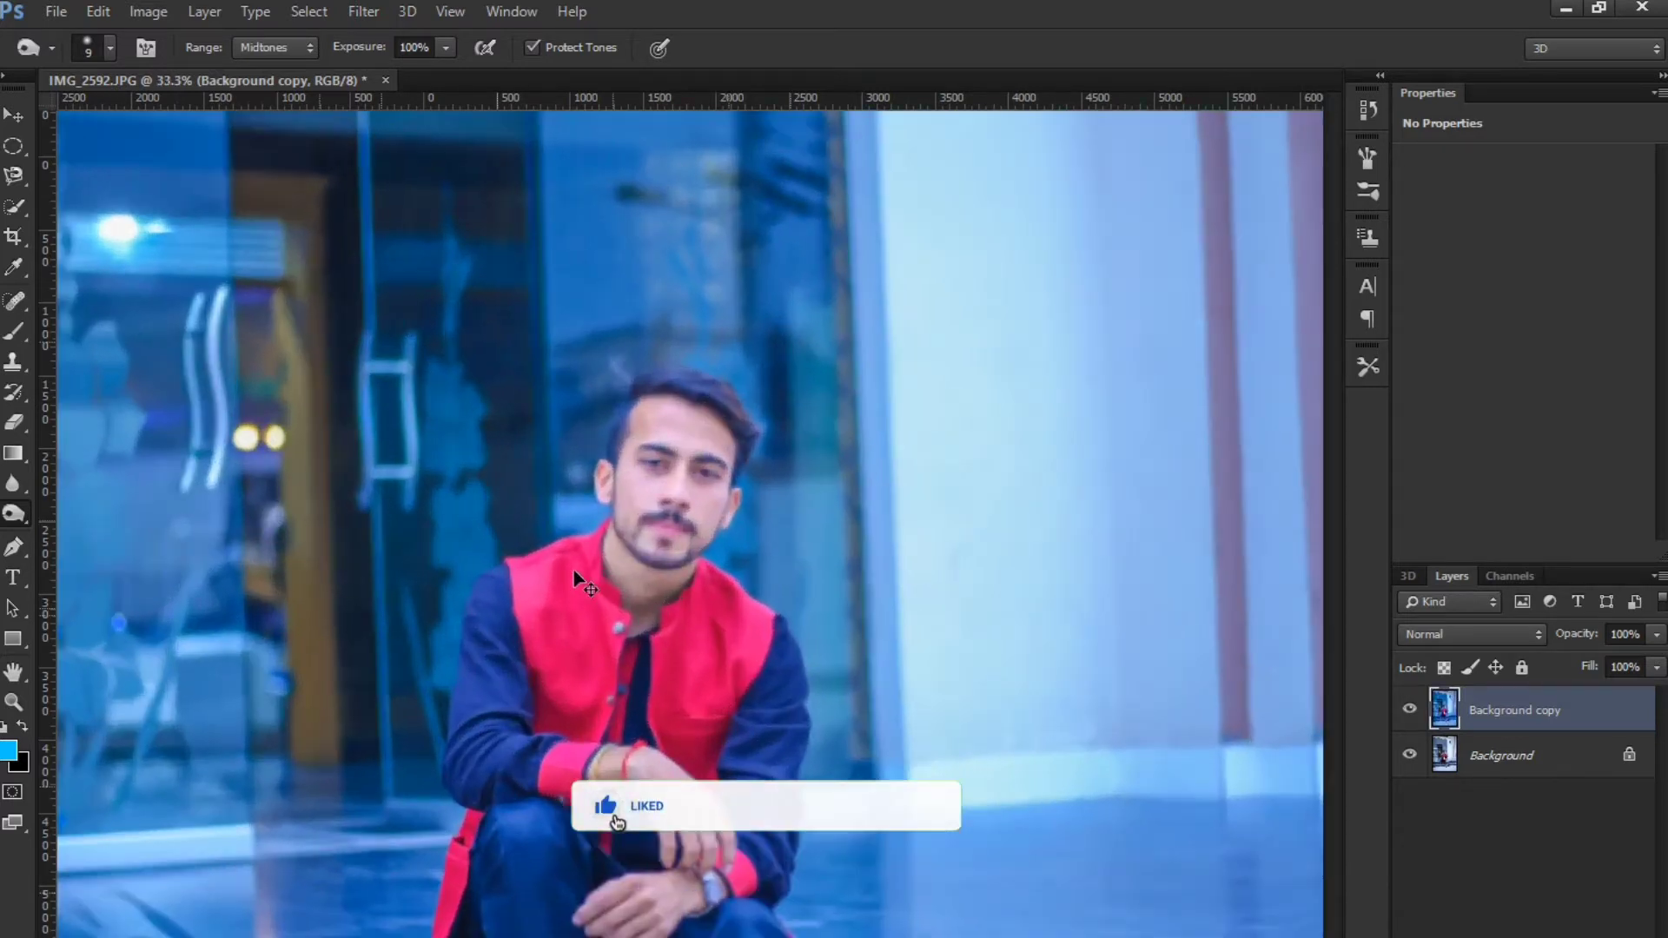
Zoom in on the face with the Eraser tool, shrinking its brush from 400 to 200
{"action": "key", "text": "ctrl+plus"}
{"action": "key", "text": "e"}
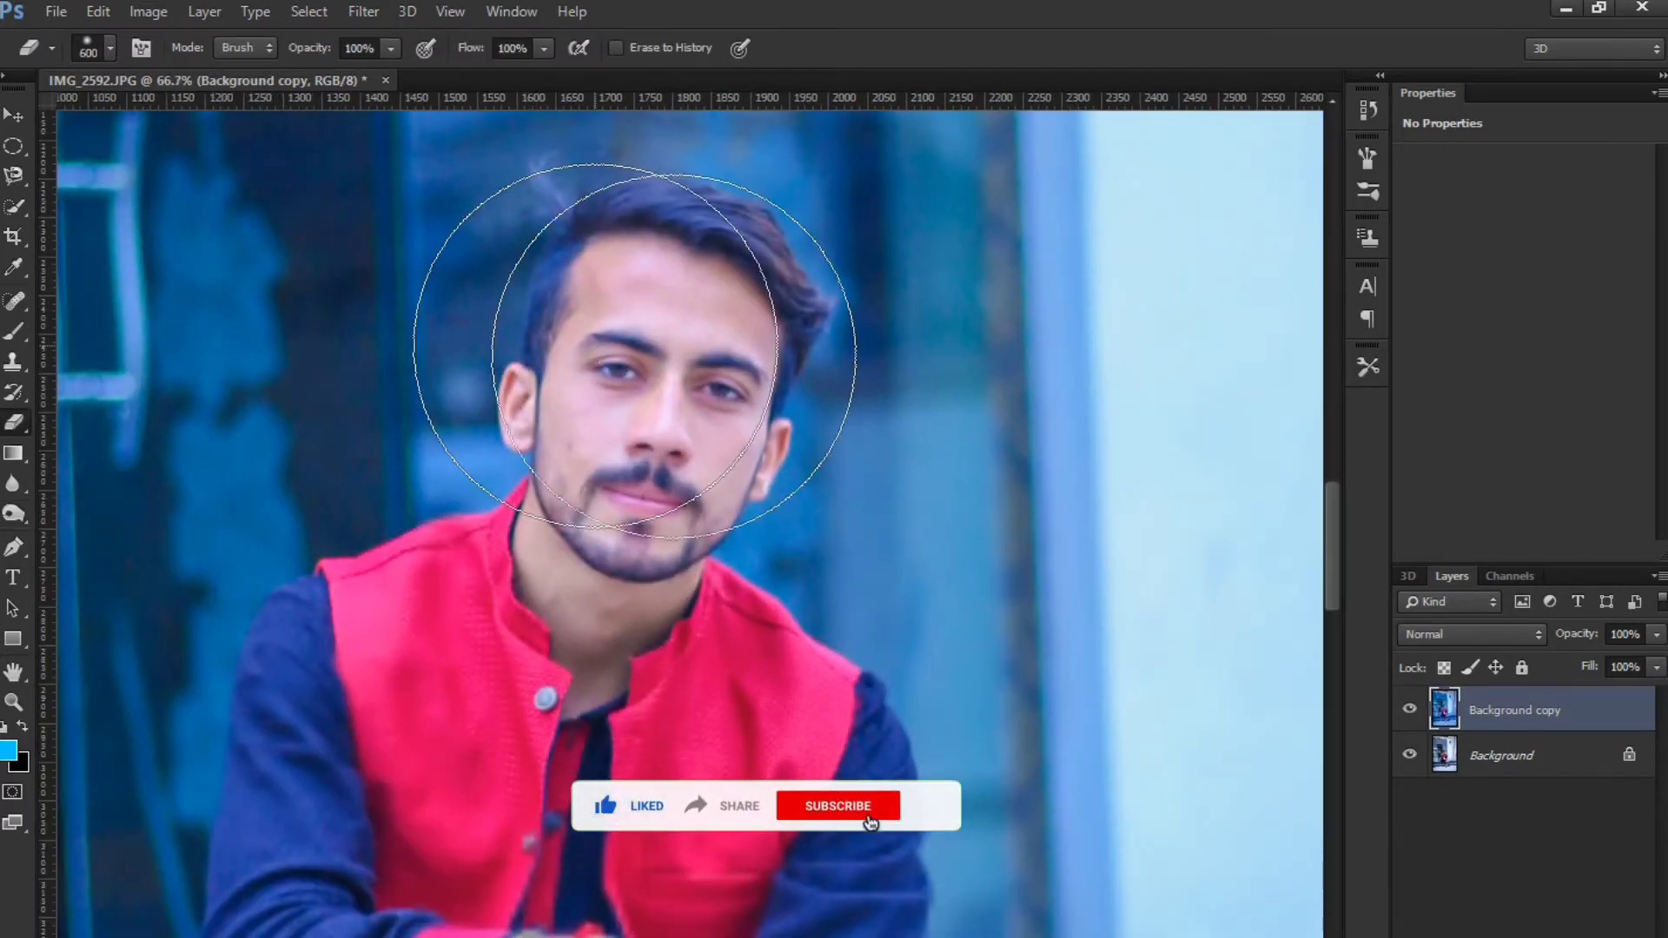
{"action": "right_click", "coordinate": [678, 356]}
{"action": "left_click", "coordinate": [636, 434]}
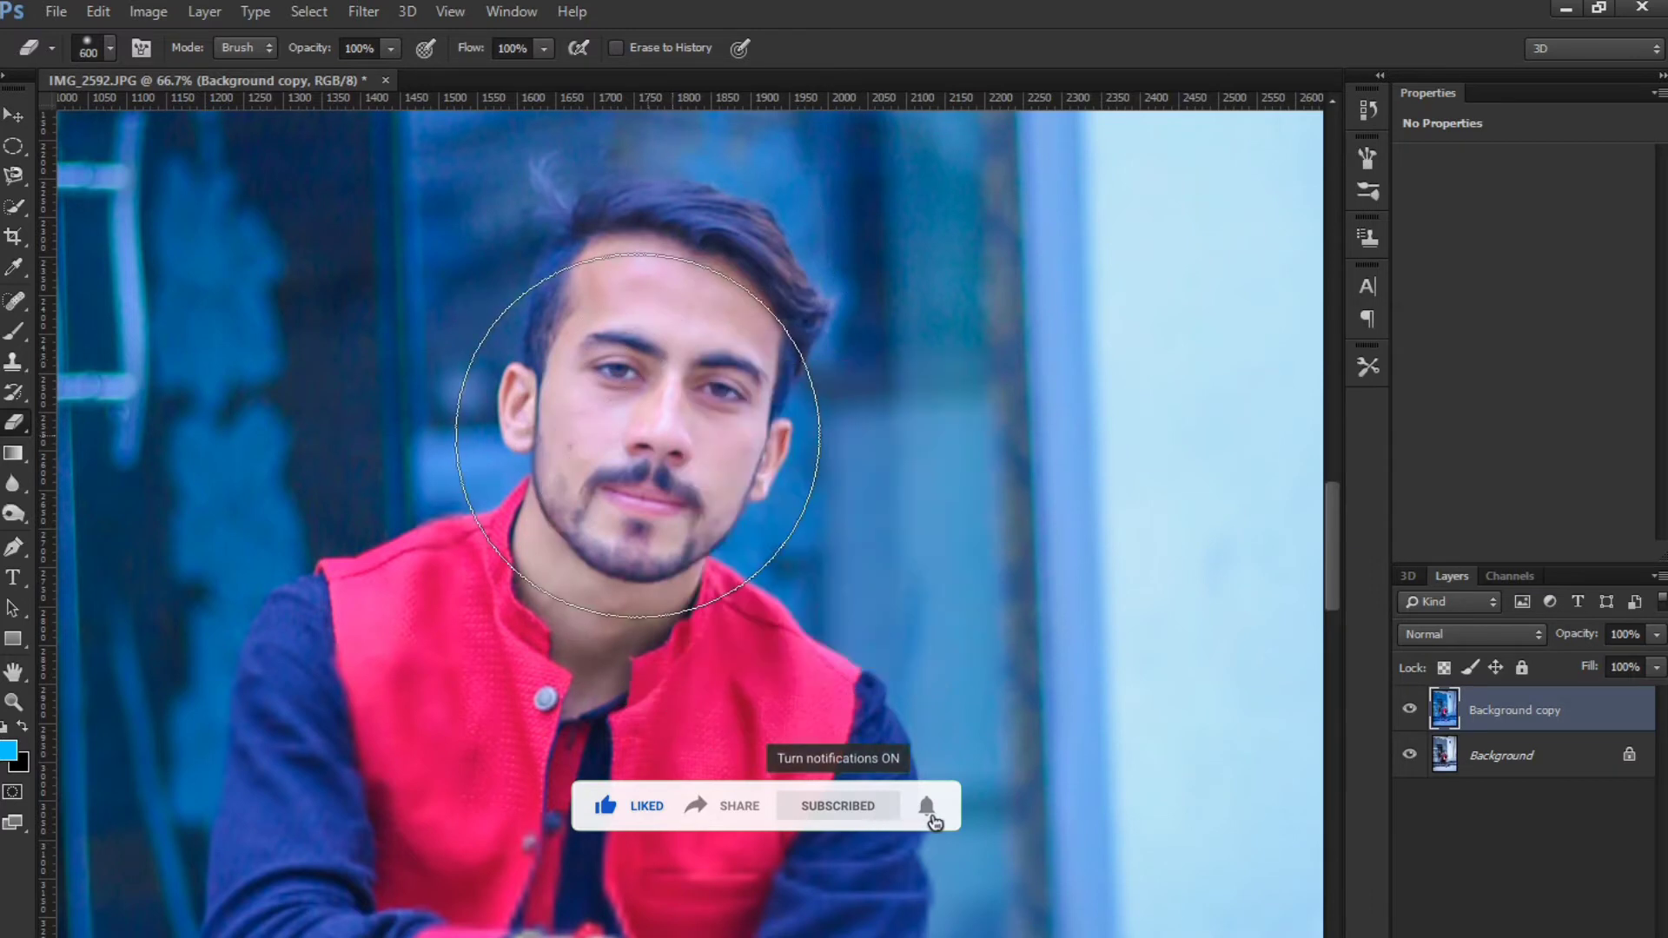
{"action": "key", "text": "bracketleft"}
{"action": "key", "text": "bracketleft"}
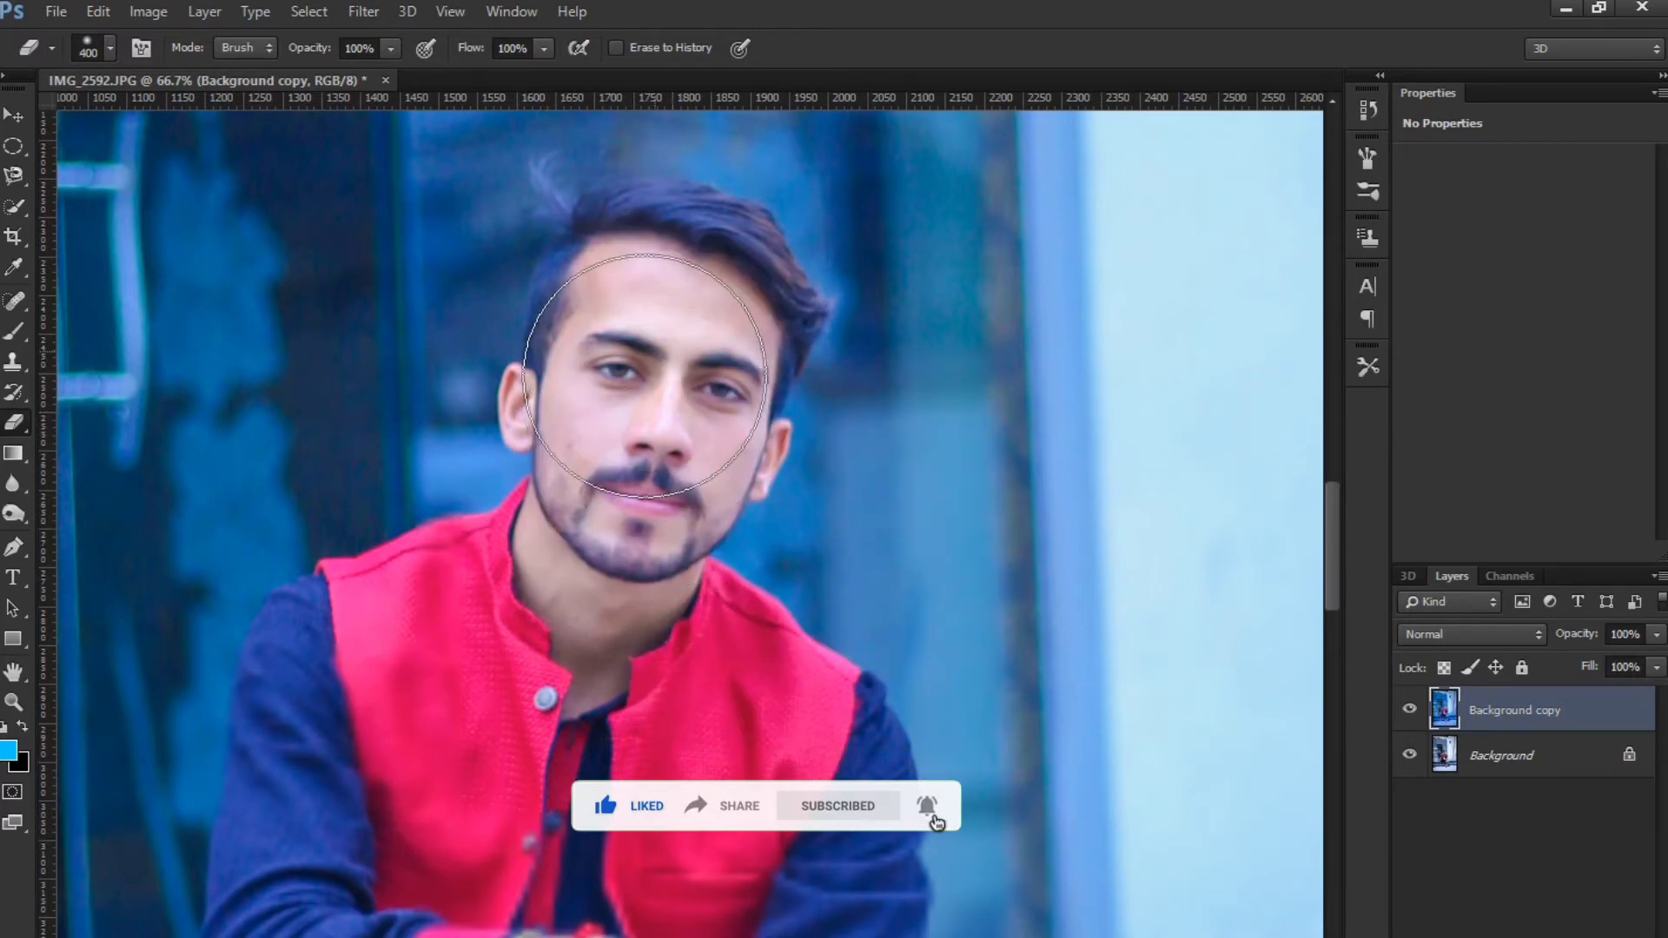
{"action": "key", "text": "bracketleft"}
{"action": "key", "text": "bracketleft"}
{"action": "key", "text": "bracketleft"}
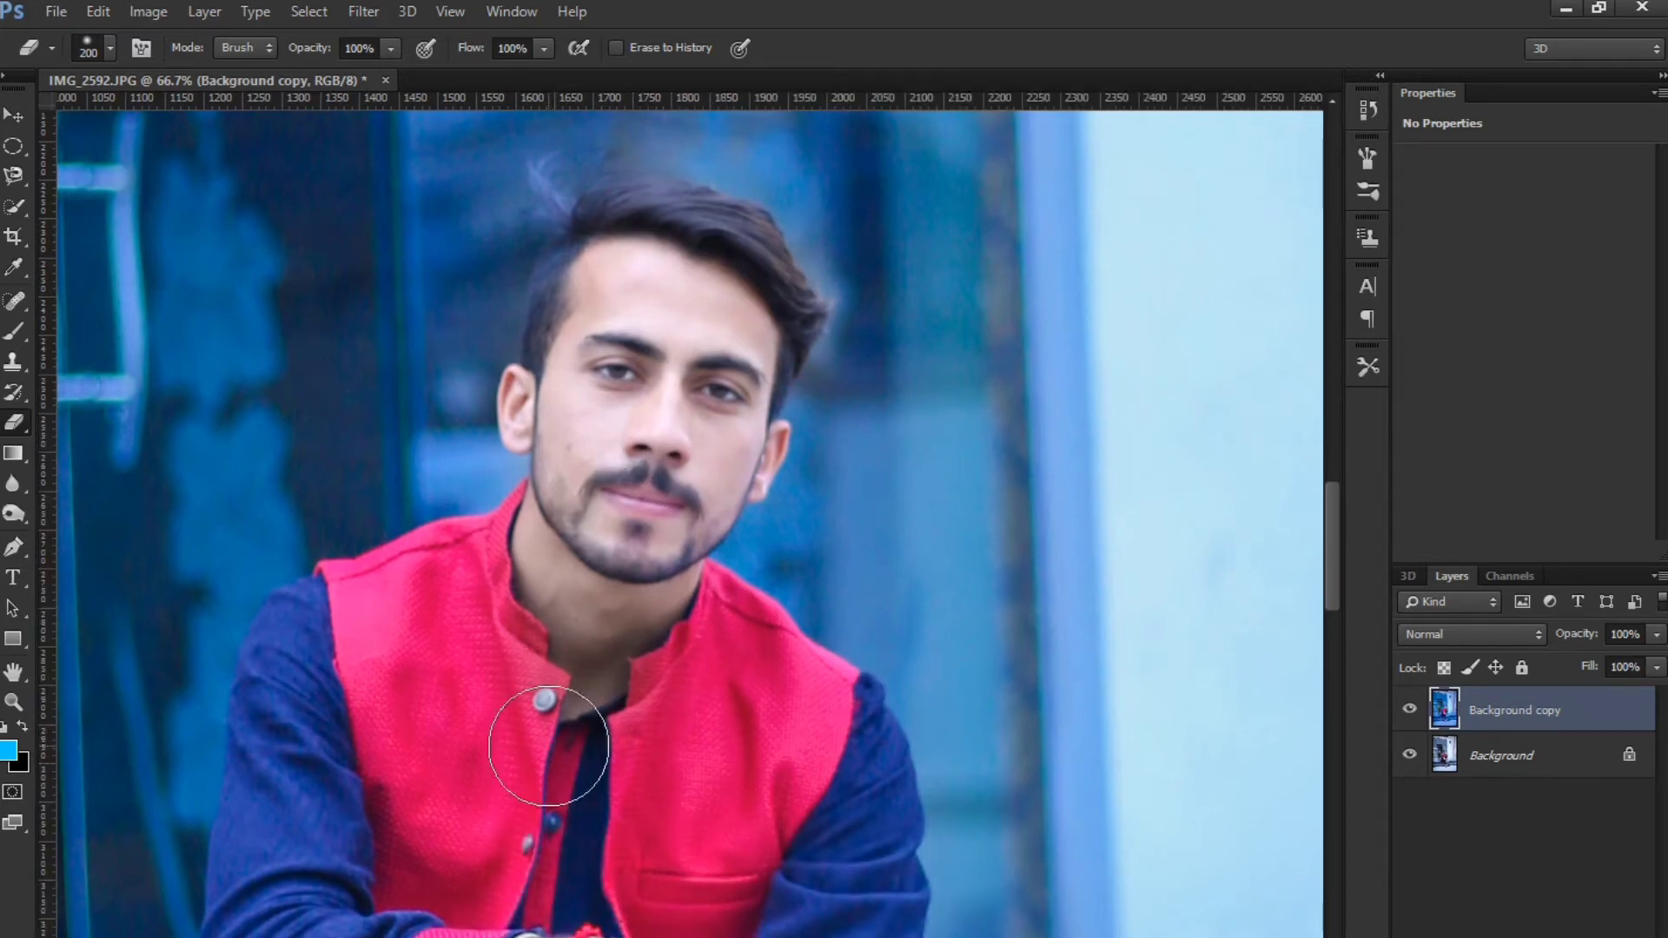
Erase the graded copy over the face, watch and fingers to restore natural tones
{"action": "key", "text": "ctrl+z"}
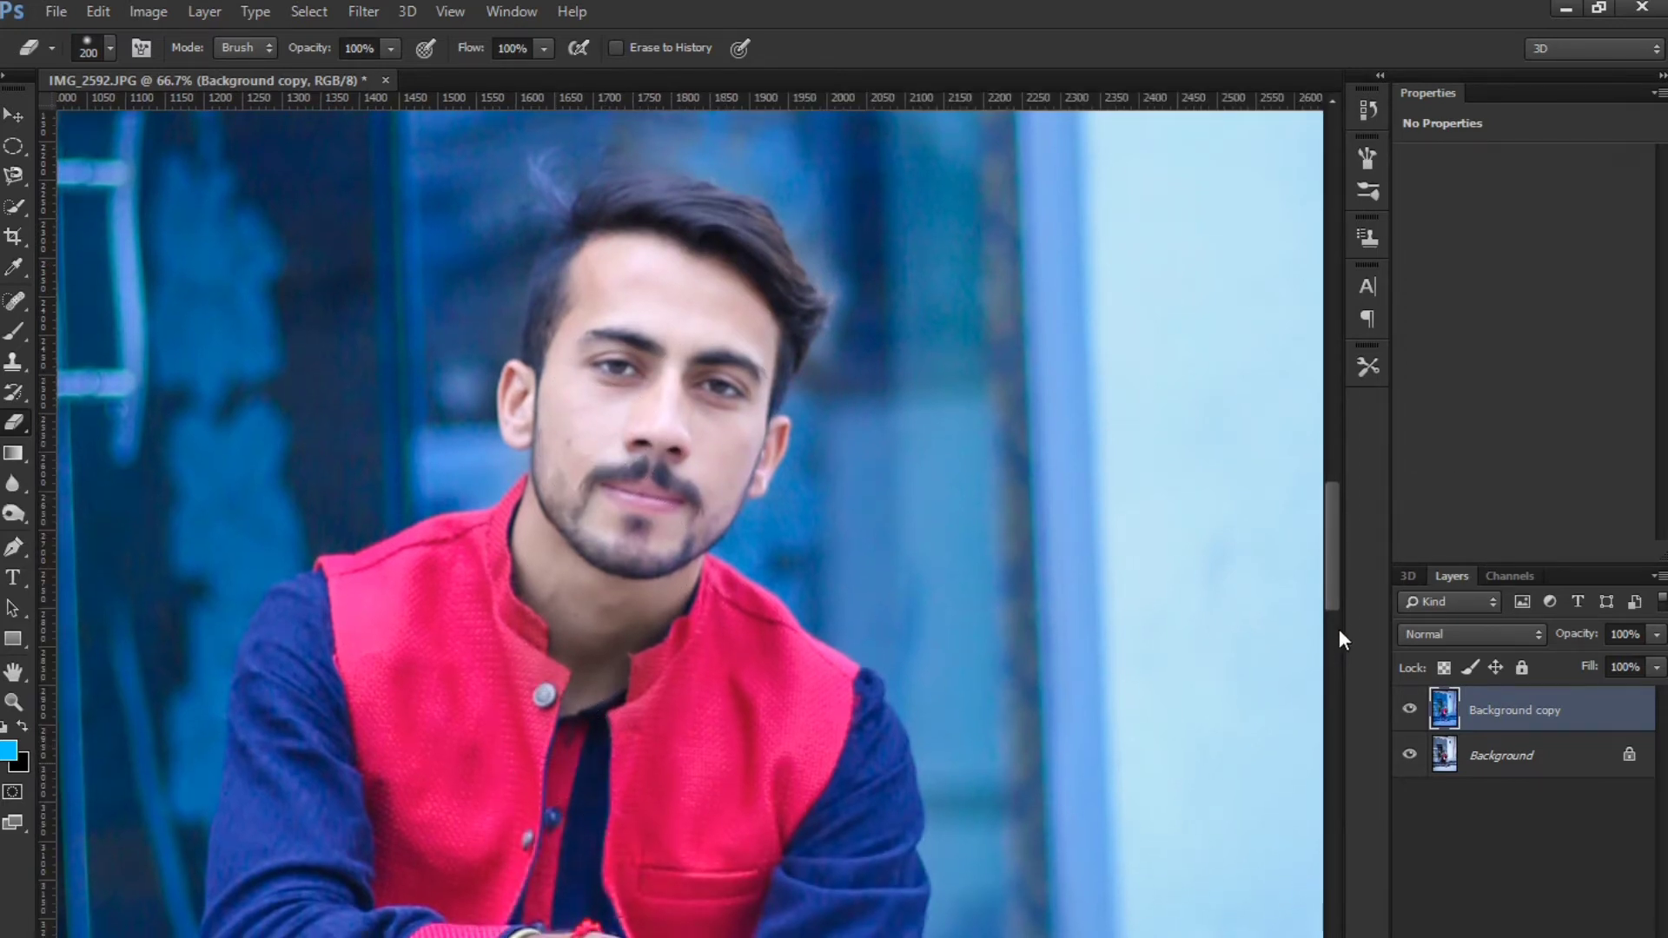
{"action": "scroll", "coordinate": [1342, 617], "scroll_direction": "down", "scroll_amount": 5}
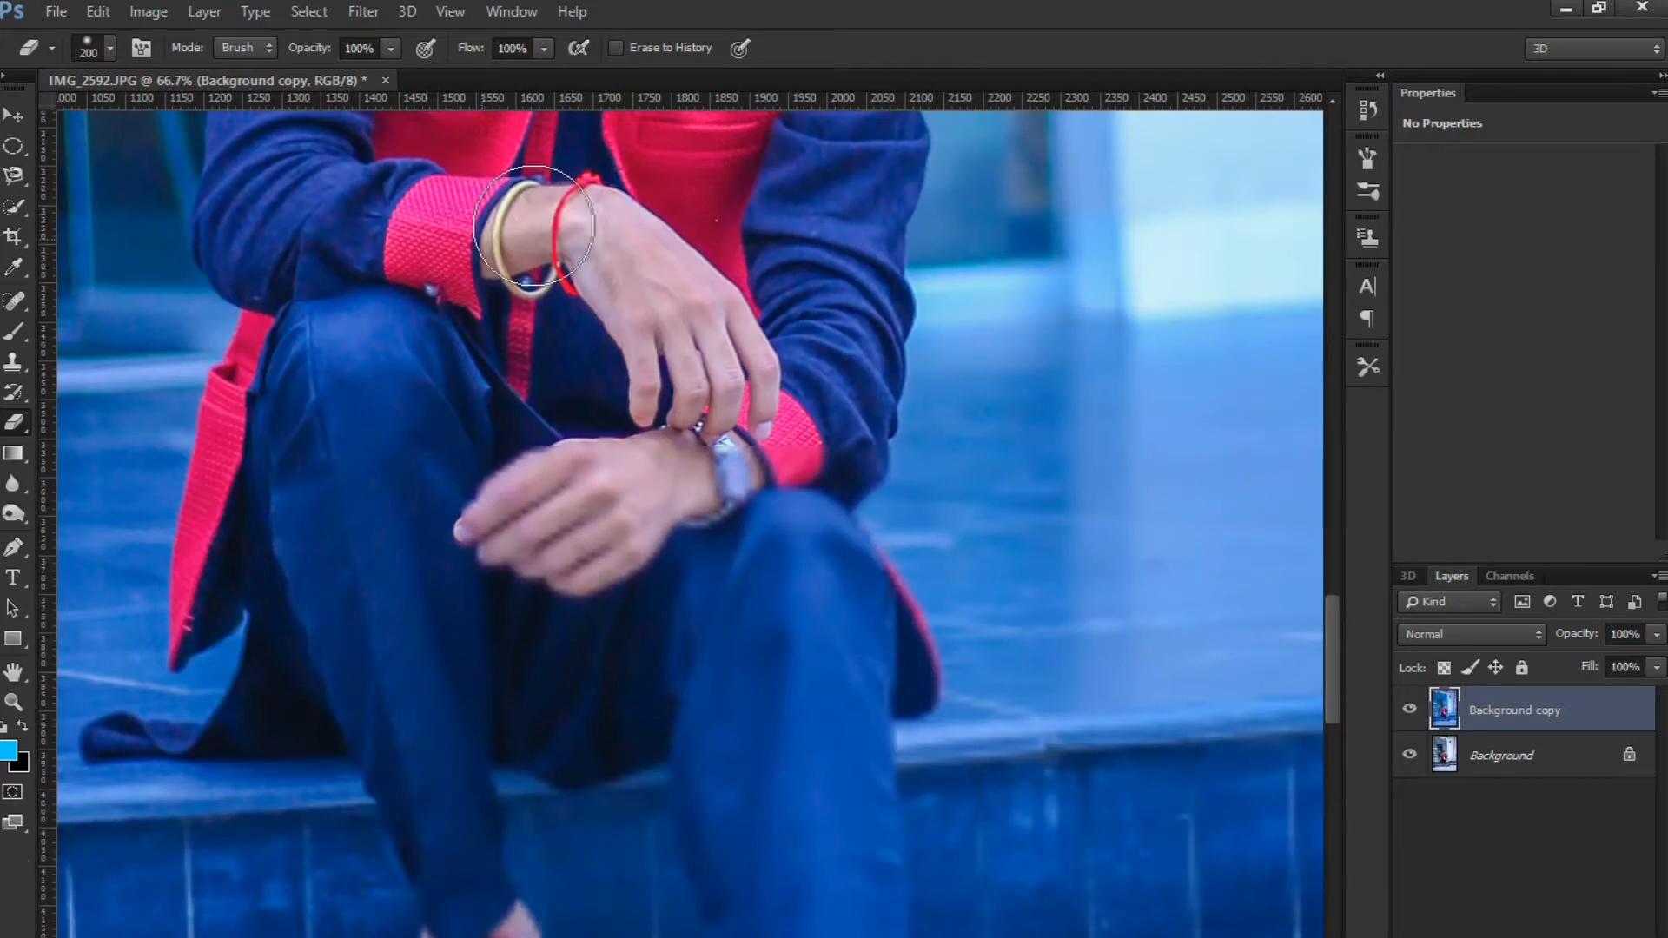
{"action": "left_click_drag", "start_coordinate": [712, 395], "coordinate": [725, 373]}
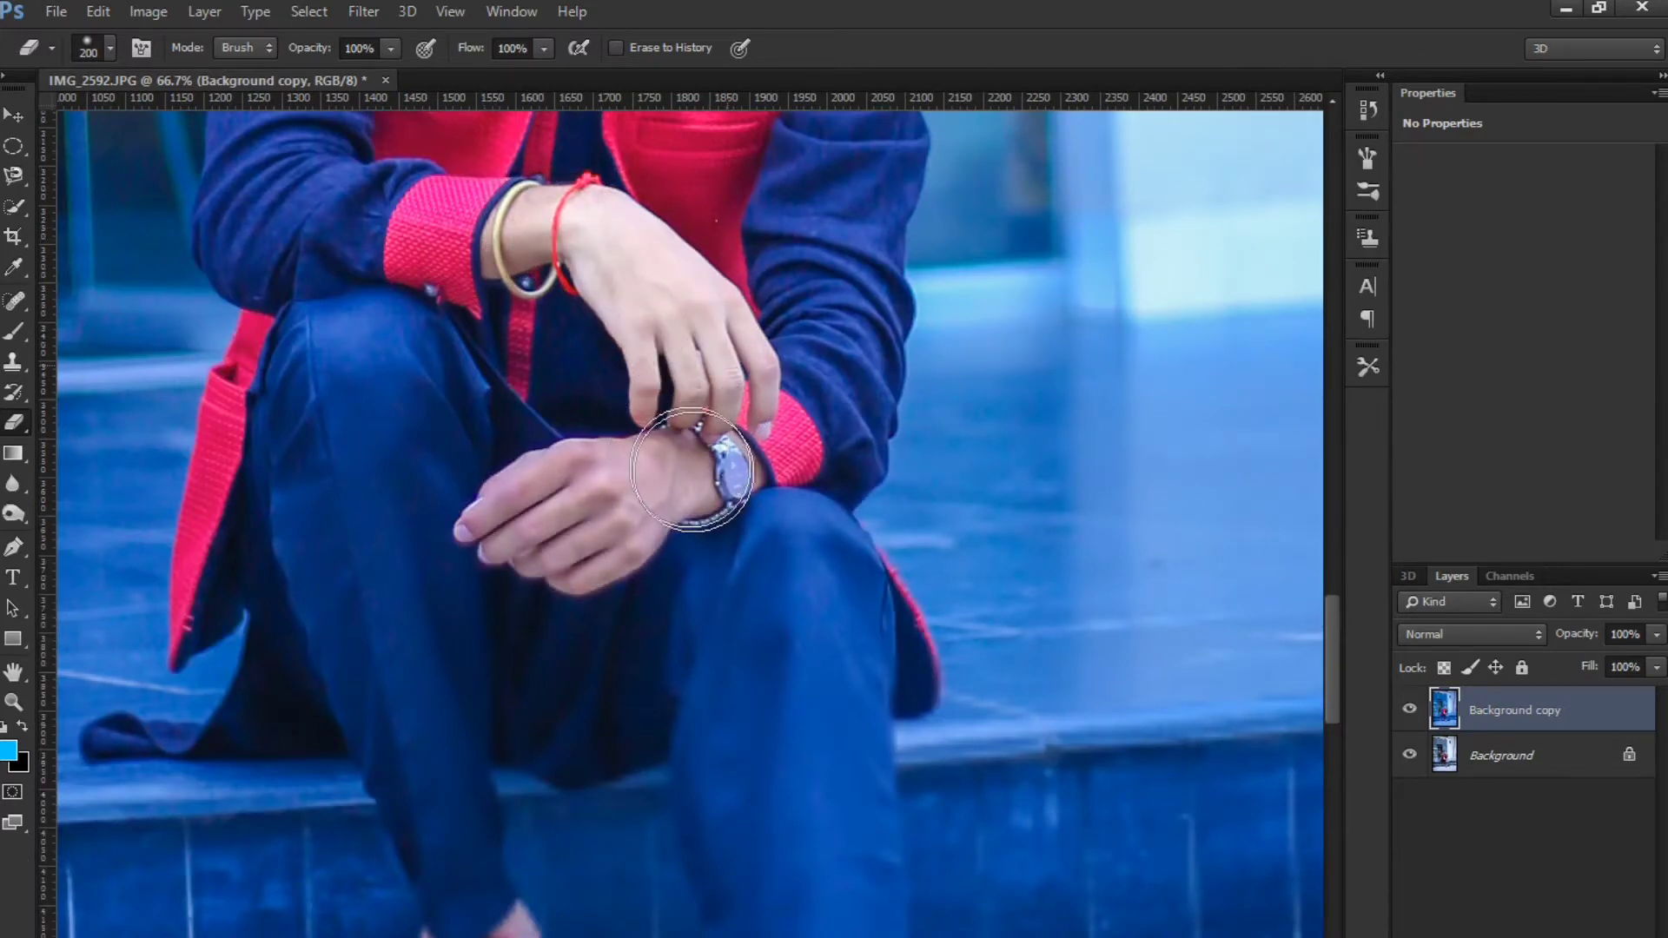
{"action": "left_click_drag", "start_coordinate": [692, 469], "coordinate": [533, 539]}
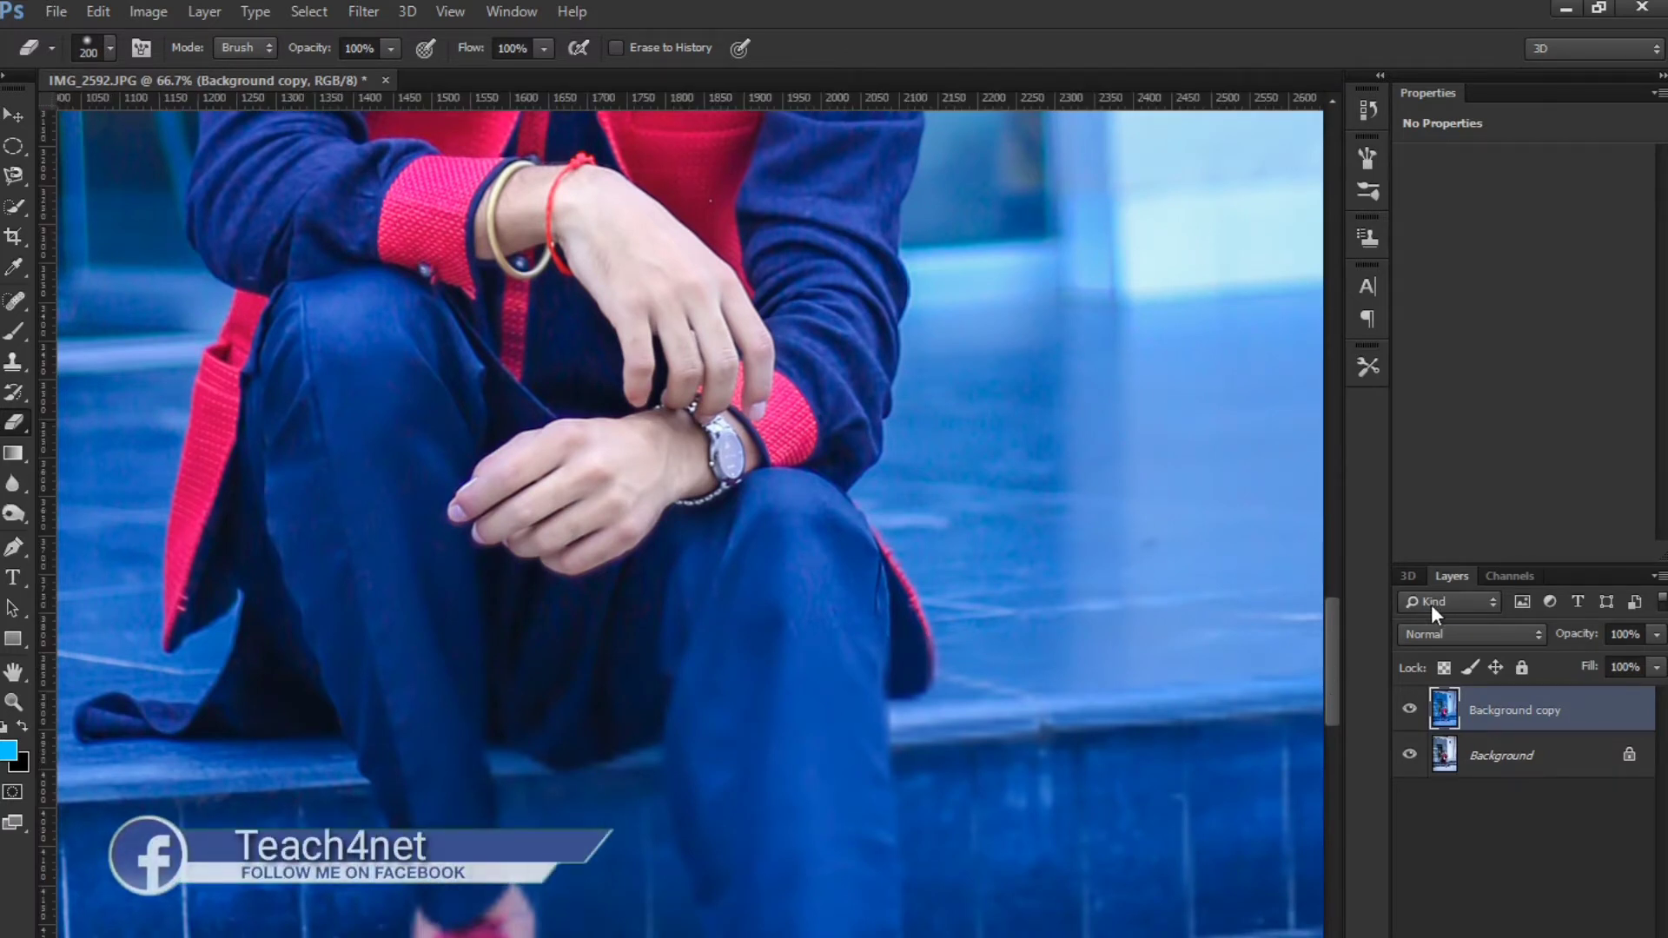
{"action": "scroll", "coordinate": [1324, 817], "scroll_direction": "down", "scroll_amount": 1}
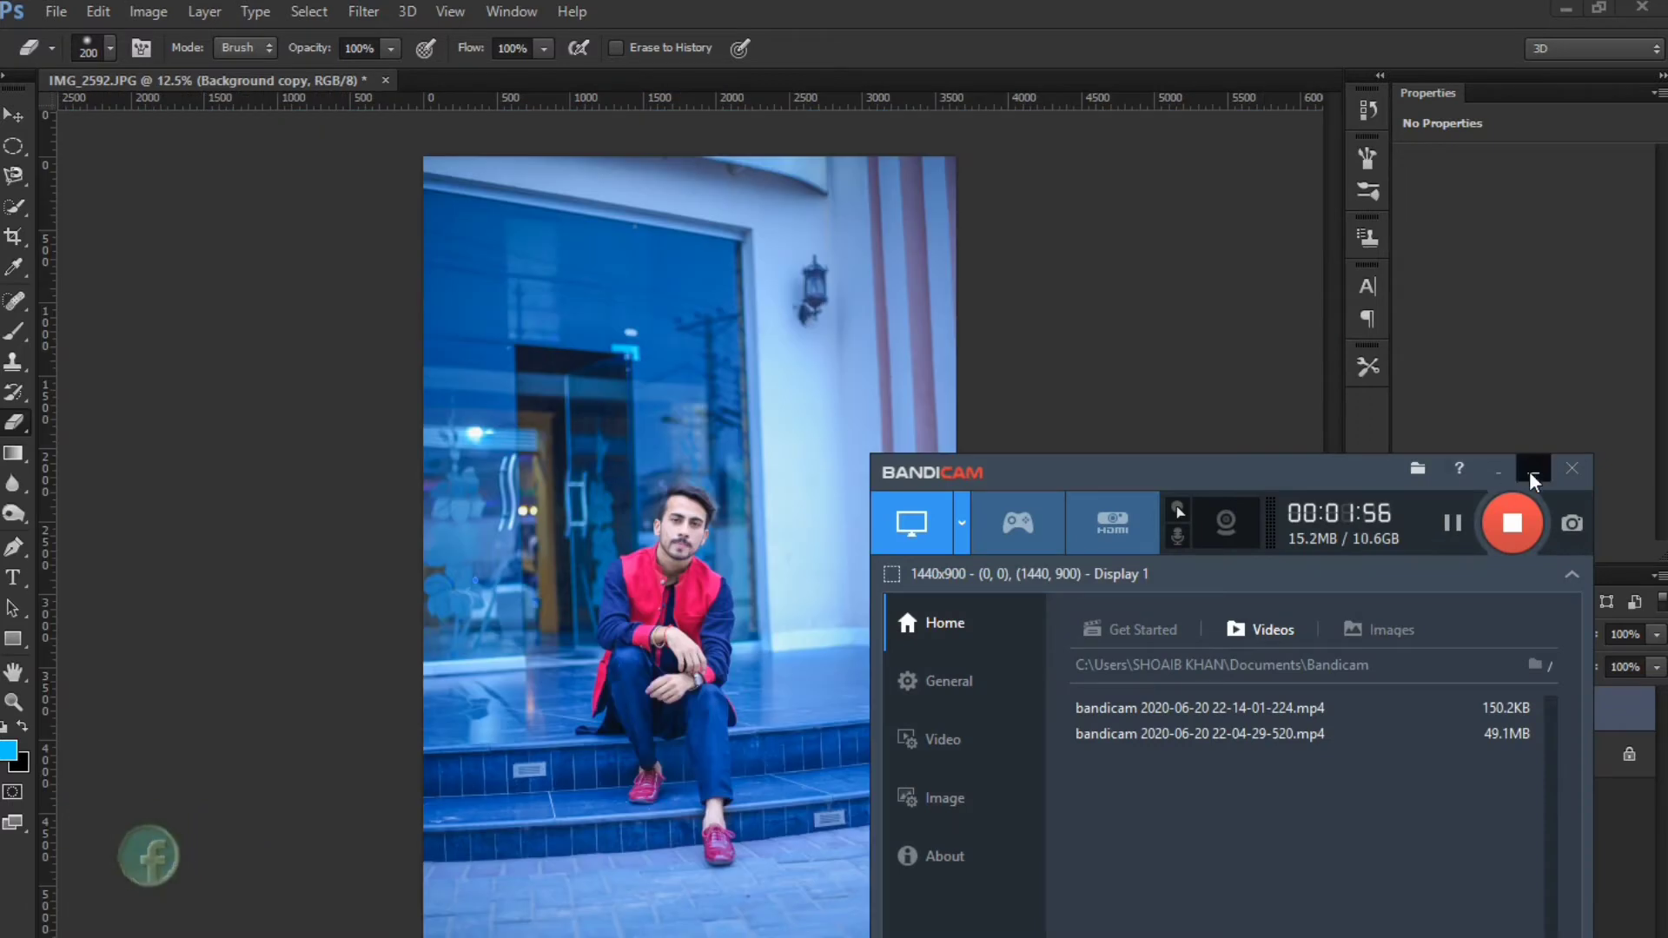
Zoom in closely on the man's face and select the Dodge tool
{"action": "left_click", "coordinate": [1531, 475]}
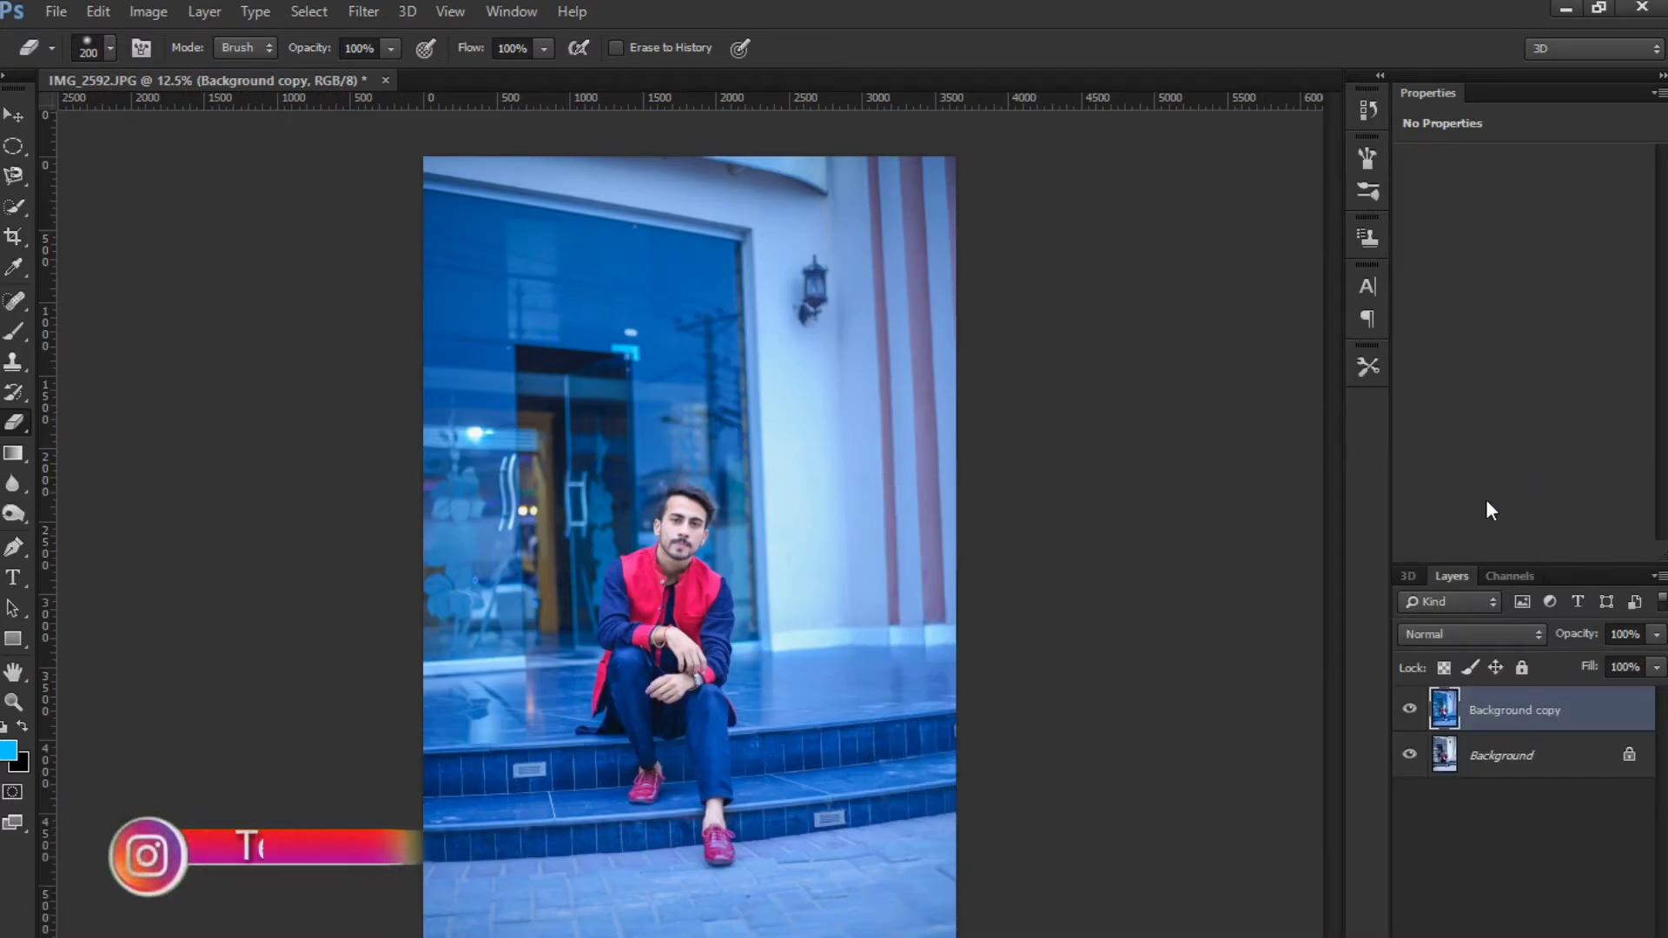
{"action": "key", "text": "ctrl+plus"}
{"action": "key", "text": "ctrl+plus"}
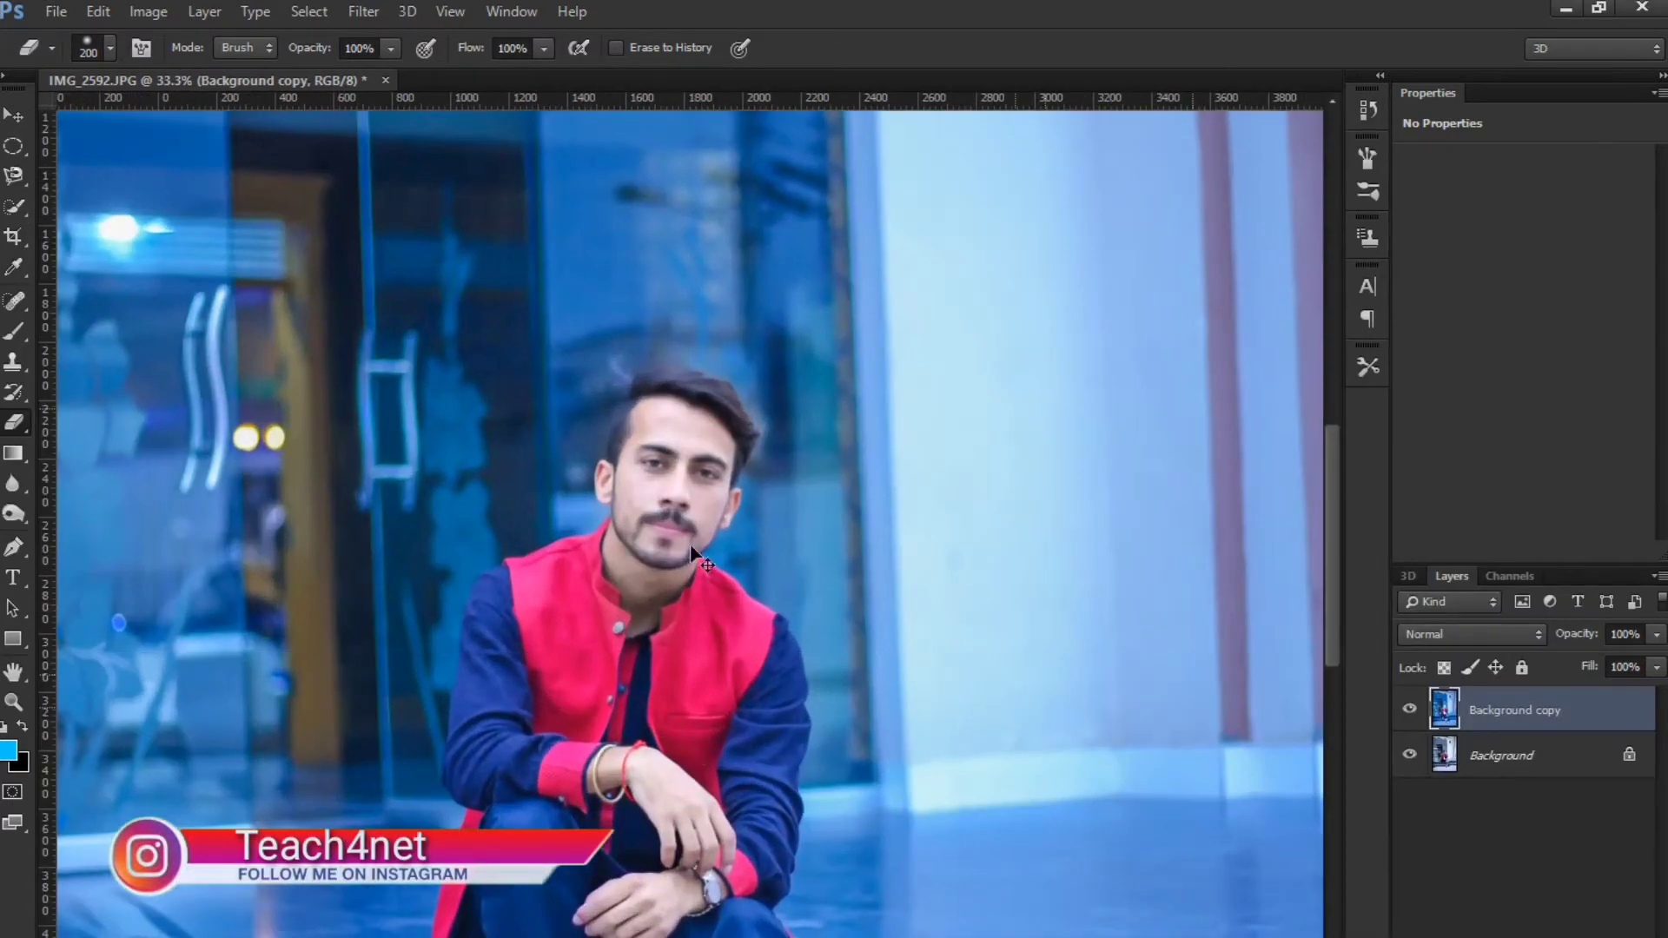
{"action": "key", "text": "ctrl+plus"}
{"action": "key", "text": "ctrl+plus"}
{"action": "key", "text": "ctrl+plus"}
{"action": "key", "text": "ctrl+plus"}
{"action": "scroll", "coordinate": [690, 521], "scroll_direction": "up", "scroll_amount": 5}
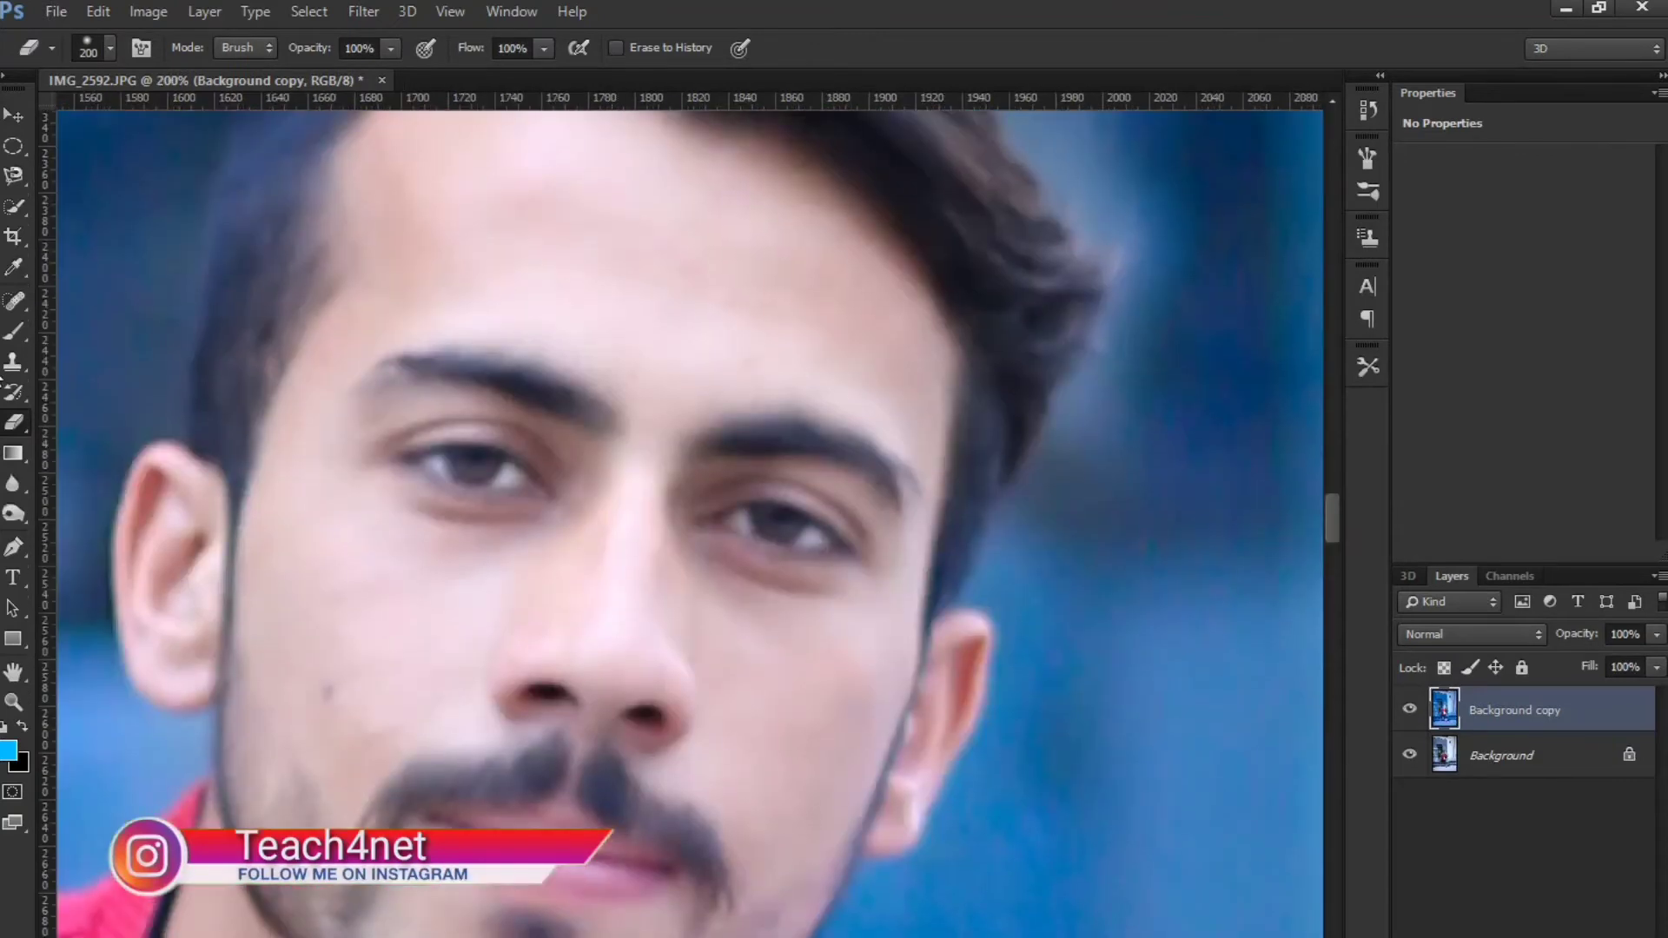
{"action": "left_click", "coordinate": [13, 516]}
Flatten the image into a single background layer and zoom back out
{"action": "left_click", "coordinate": [1485, 754], "text": "shift"}
{"action": "right_click", "coordinate": [1501, 755]}
{"action": "left_click", "coordinate": [1263, 686]}
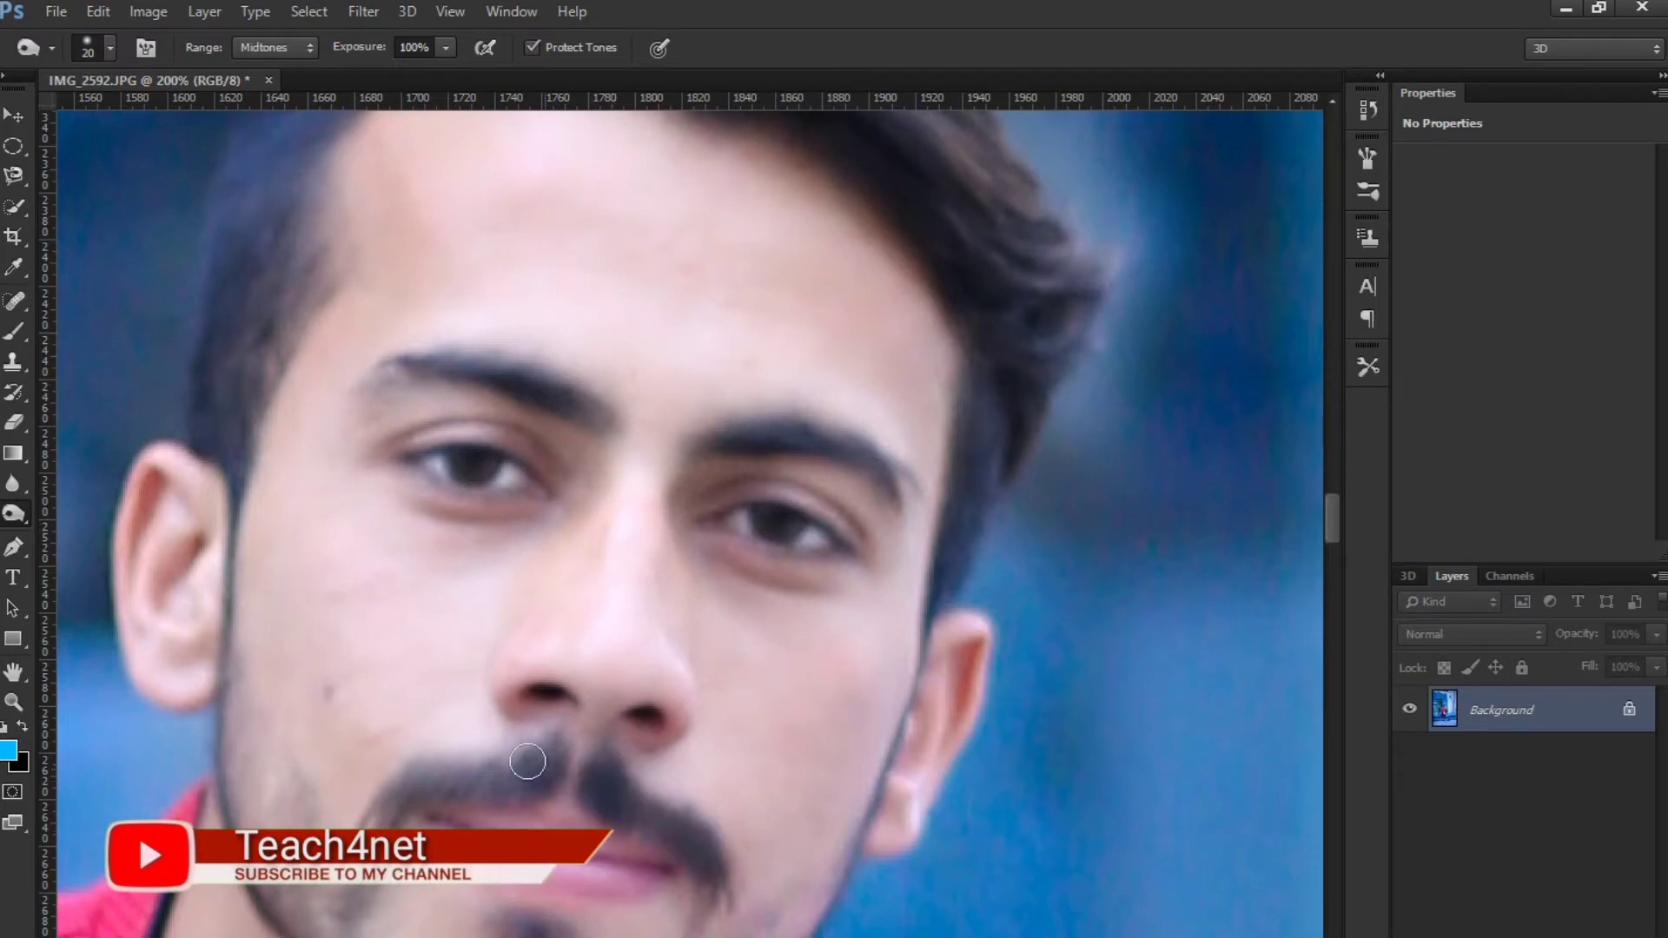
{"action": "key", "text": "ctrl+minus"}
{"action": "key", "text": "ctrl+minus"}
{"action": "key", "text": "ctrl+minus"}
{"action": "key", "text": "ctrl+minus"}
{"action": "key", "text": "ctrl+minus"}
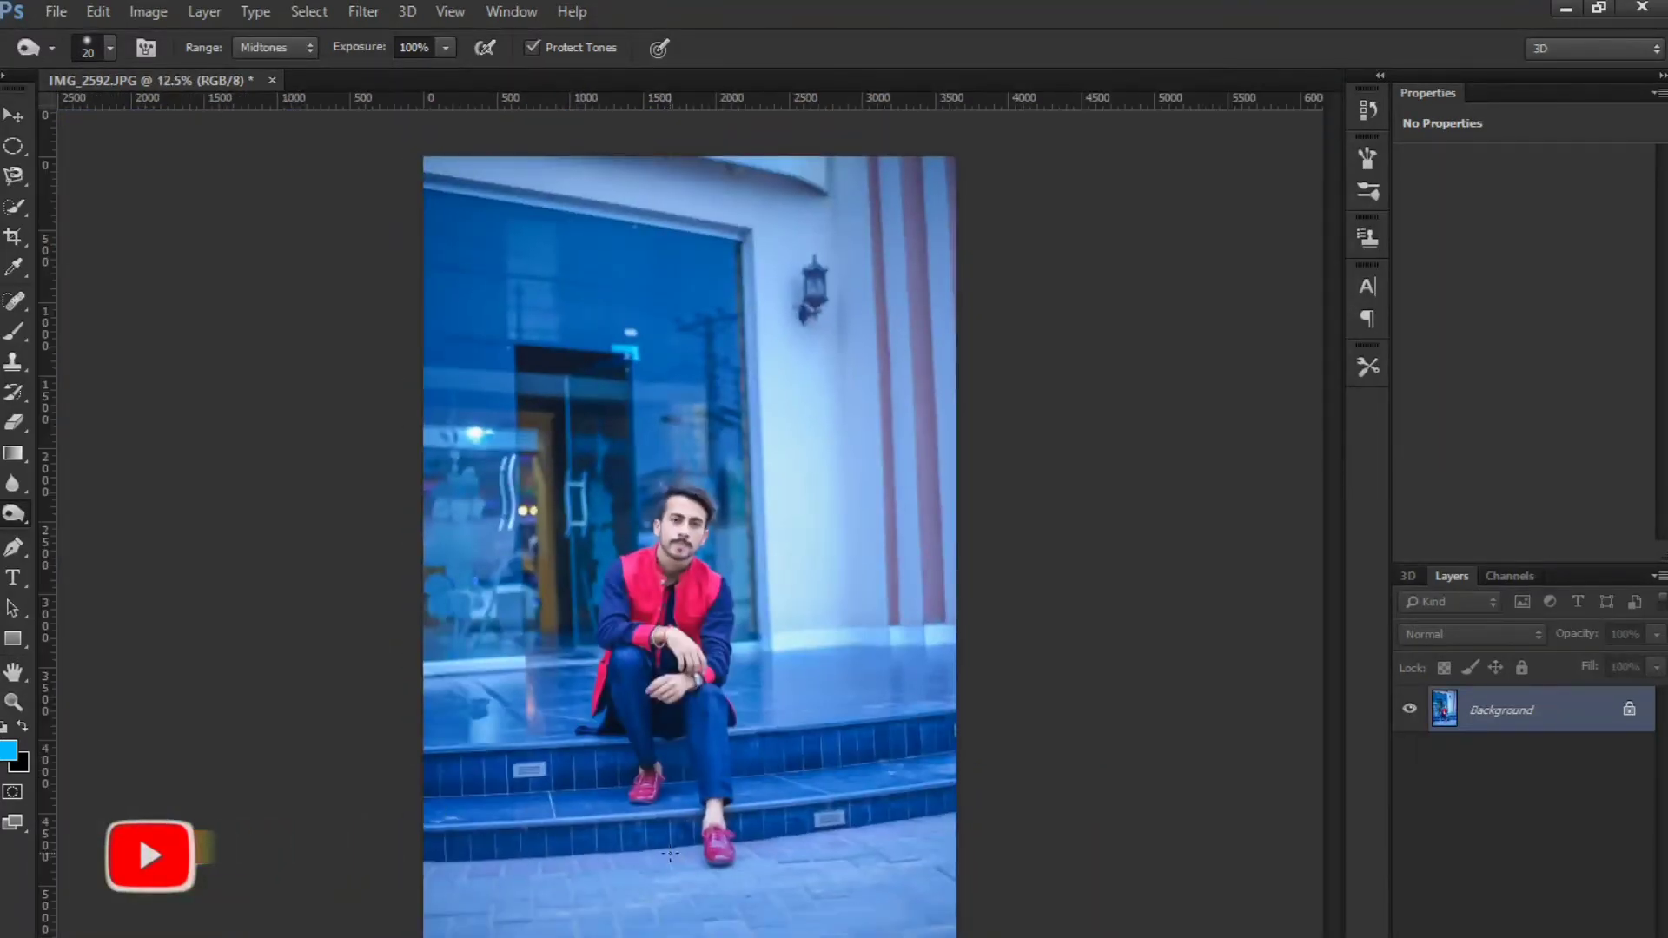
Place Sun Light (14) from the LIGHT PNG folder, enlarged toward the photo's top right
{"action": "left_click", "coordinate": [56, 11]}
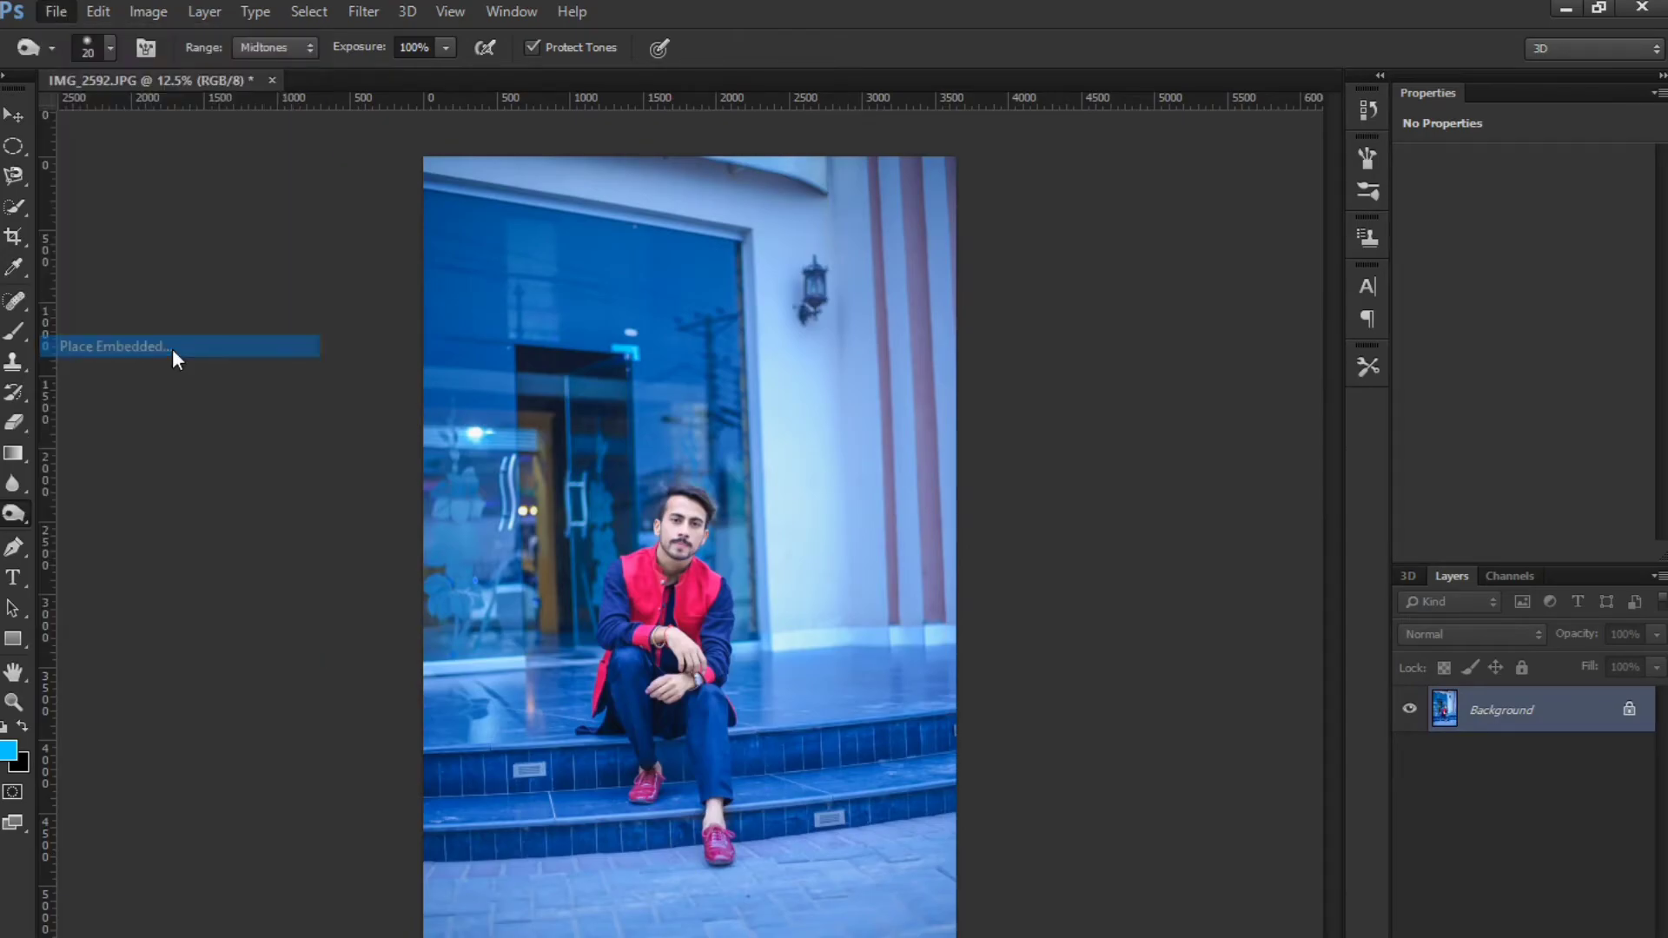
{"action": "left_click", "coordinate": [172, 348]}
{"action": "left_click", "coordinate": [121, 608]}
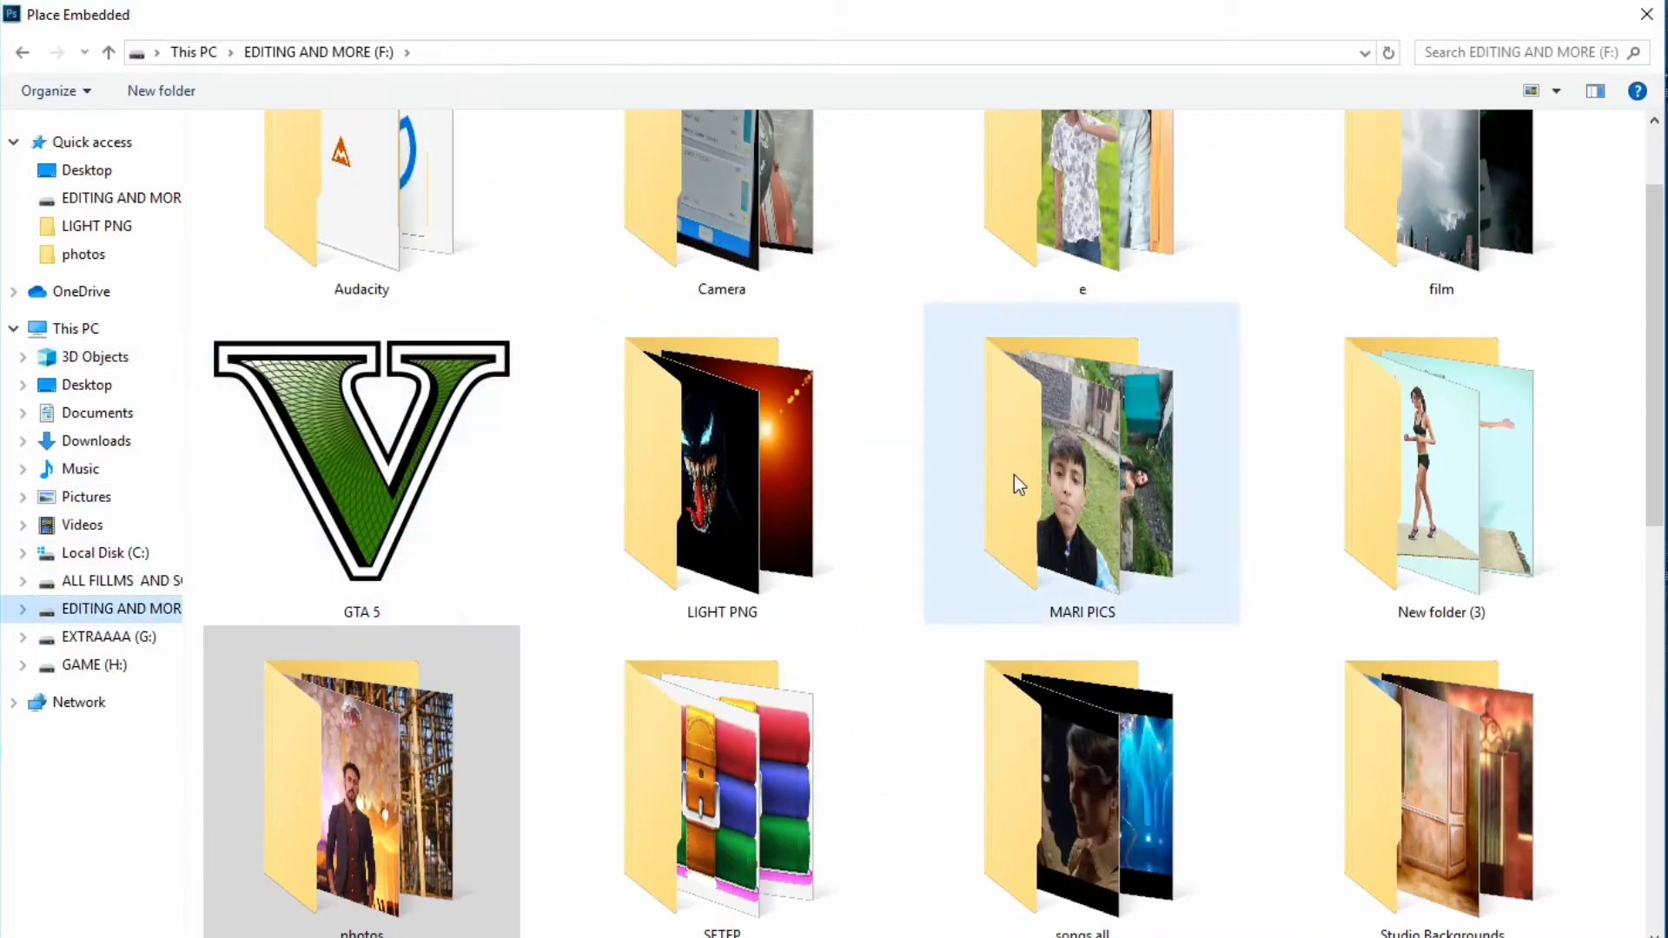
{"action": "double_click", "coordinate": [694, 434]}
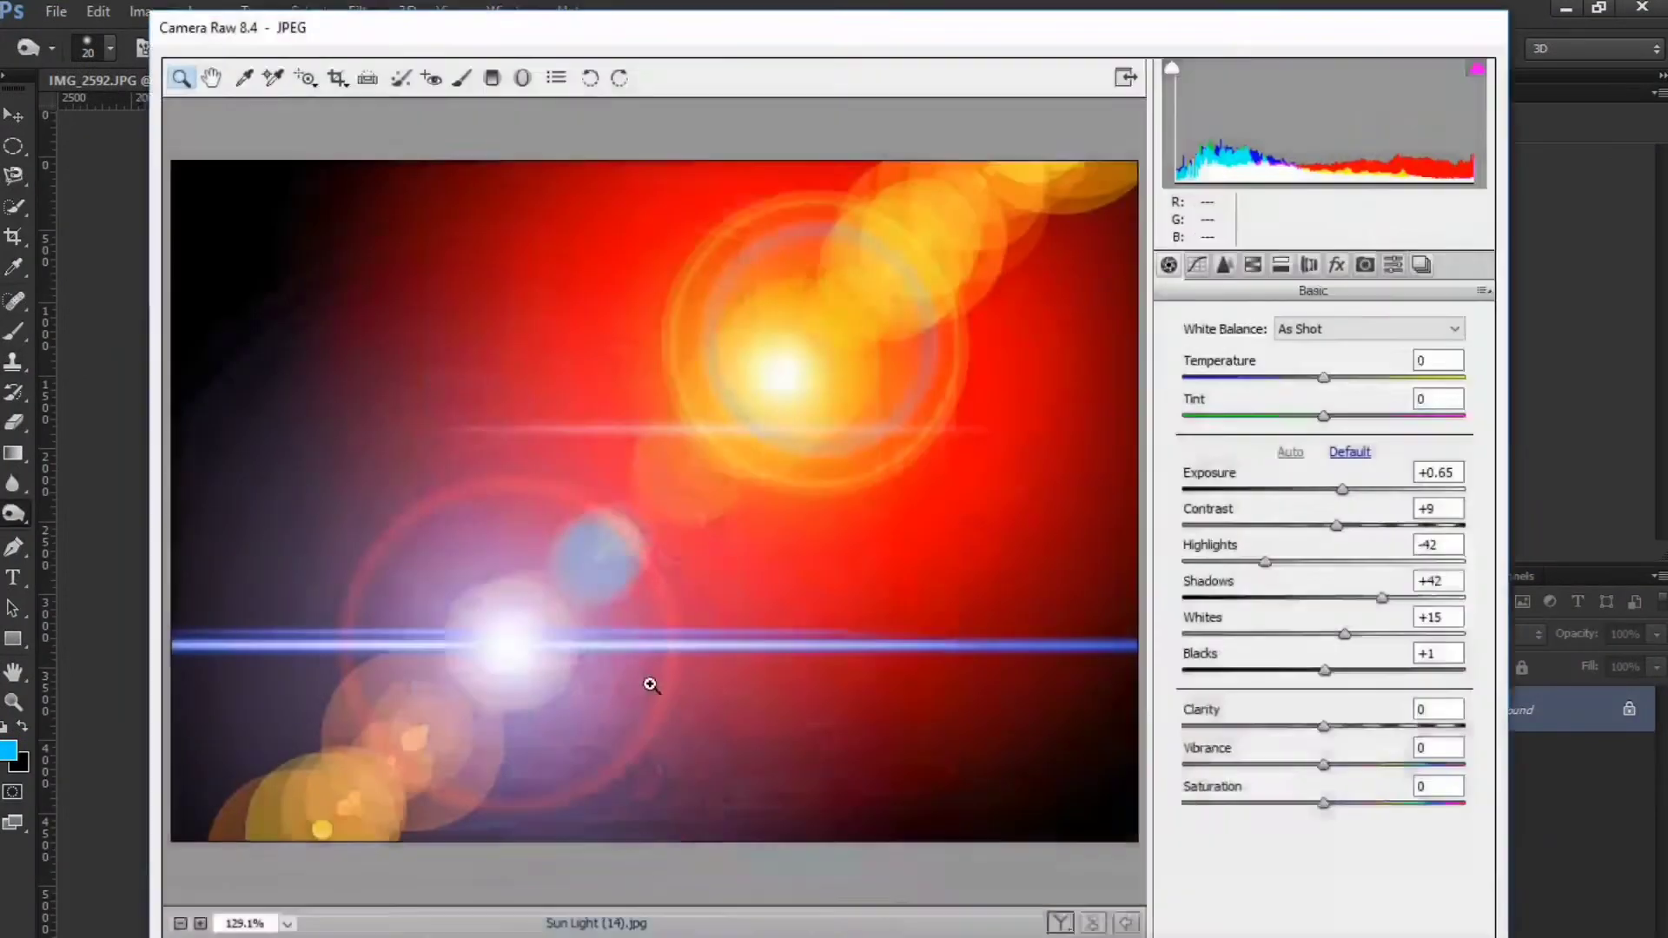
{"action": "key", "text": "Return"}
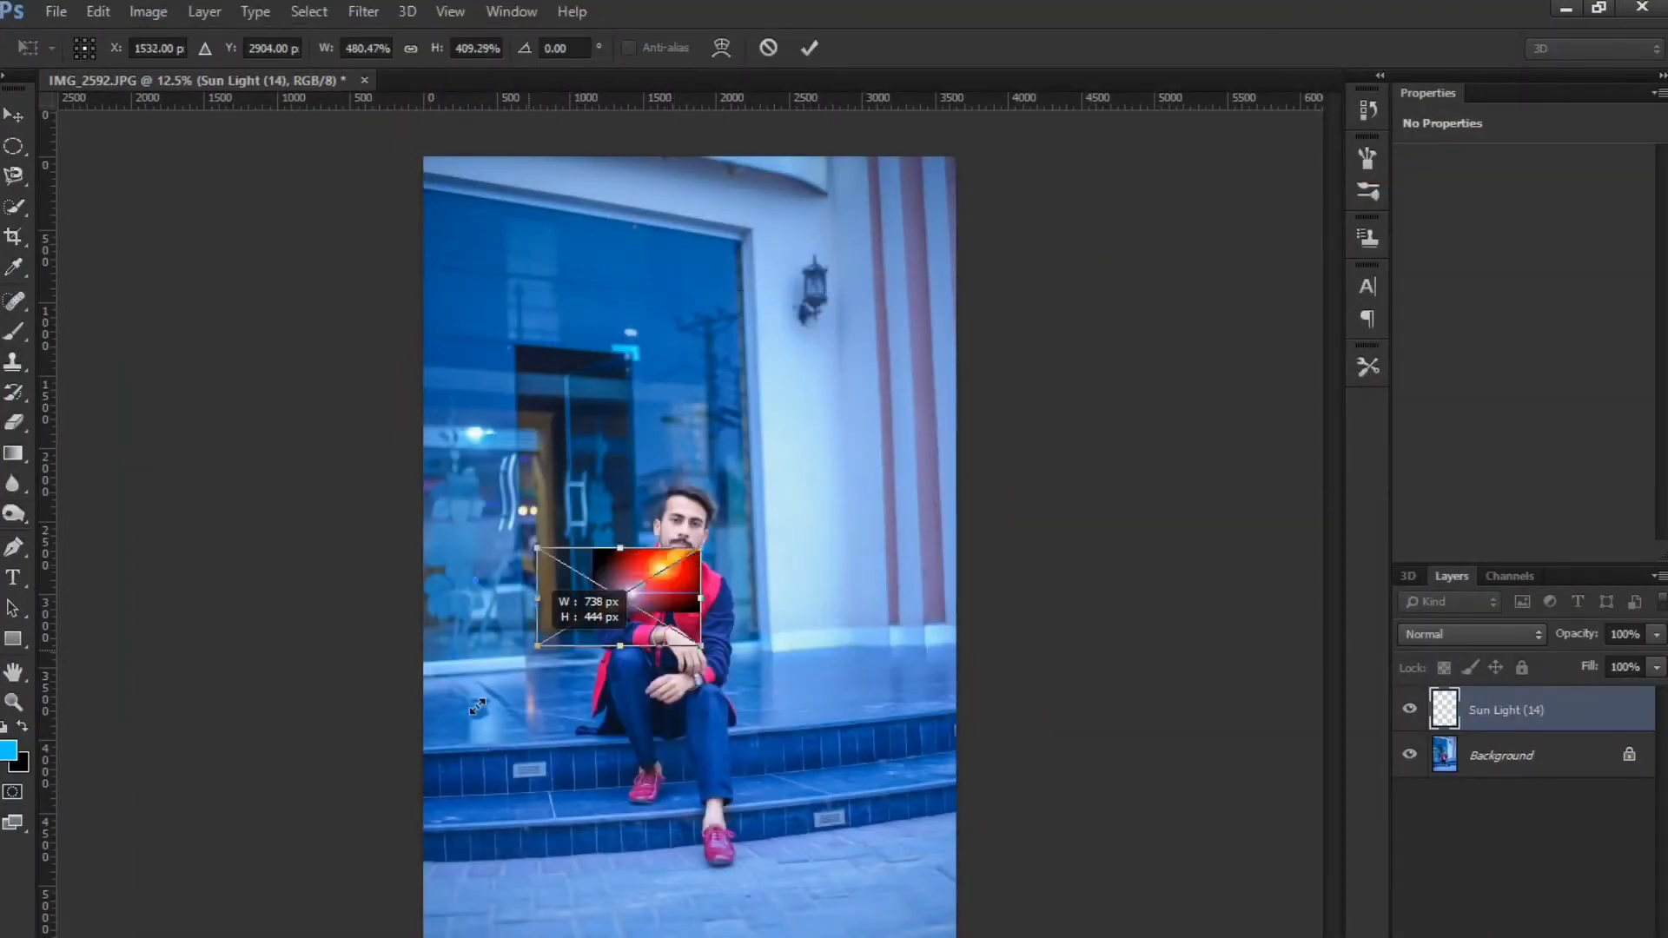
{"action": "left_click_drag", "start_coordinate": [673, 573], "coordinate": [402, 782]}
{"action": "left_click_drag", "start_coordinate": [557, 758], "coordinate": [797, 367]}
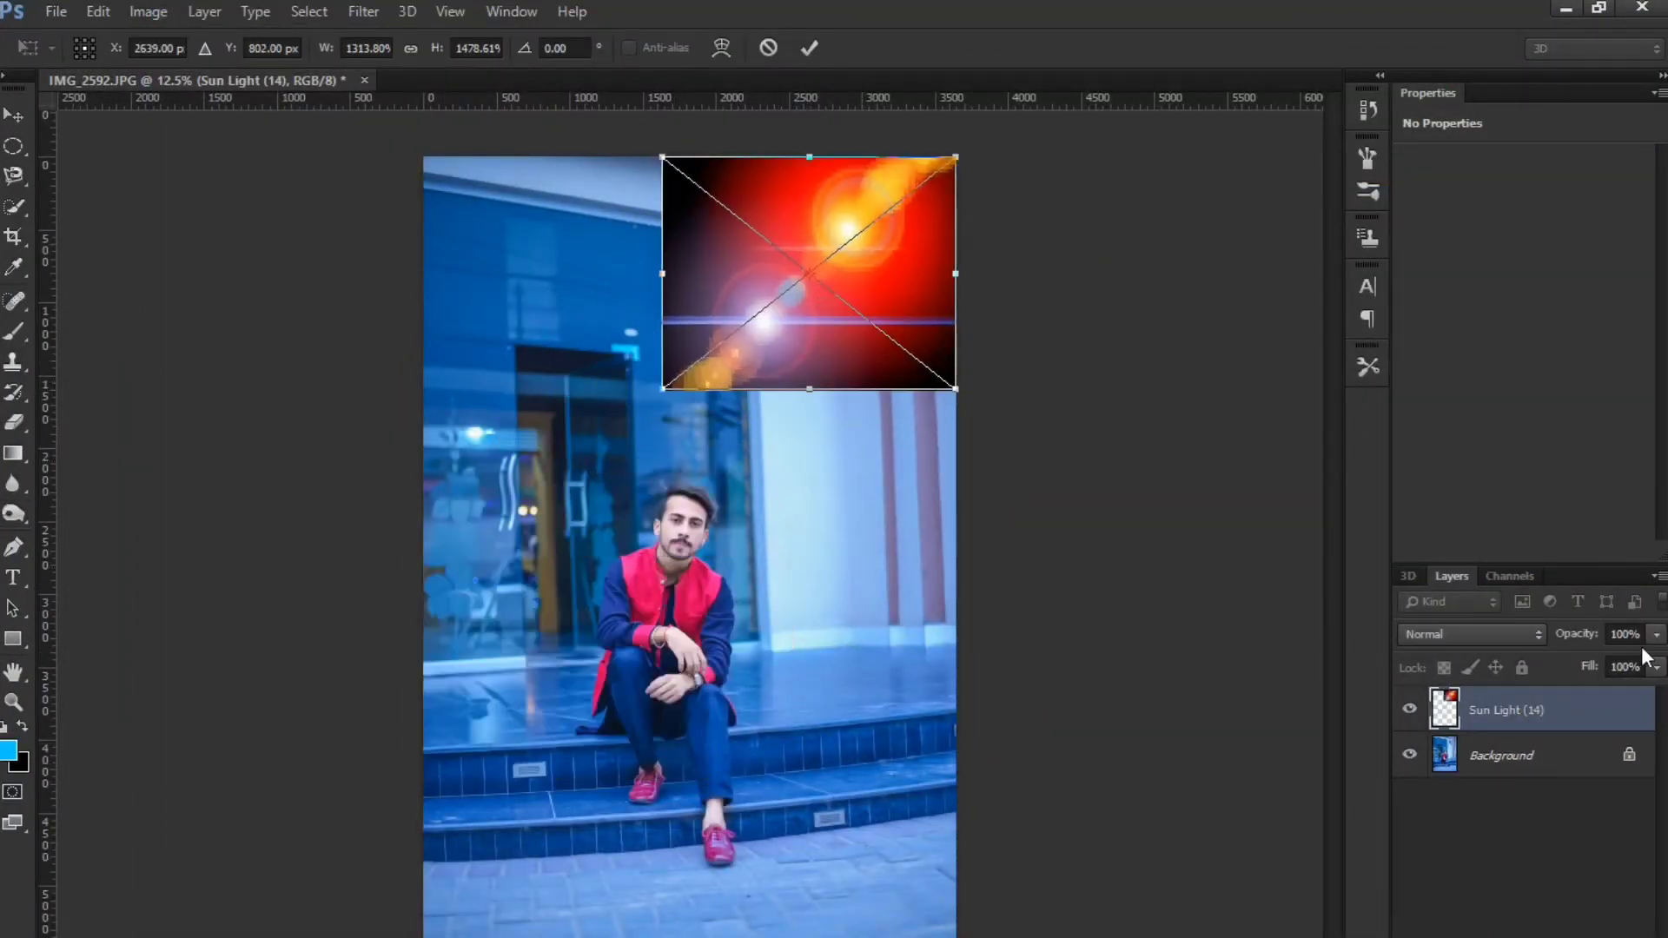
Set the flare to Screen blending, scale it over the whole photo, and fade it to about 12% opacity
{"action": "left_click", "coordinate": [1472, 634]}
{"action": "left_click", "coordinate": [1424, 208]}
{"action": "mouse_move", "coordinate": [663, 389]}
{"action": "left_mouse_down"}
{"action": "mouse_move", "coordinate": [416, 643]}
{"action": "mouse_move", "coordinate": [434, 821]}
{"action": "left_mouse_up"}
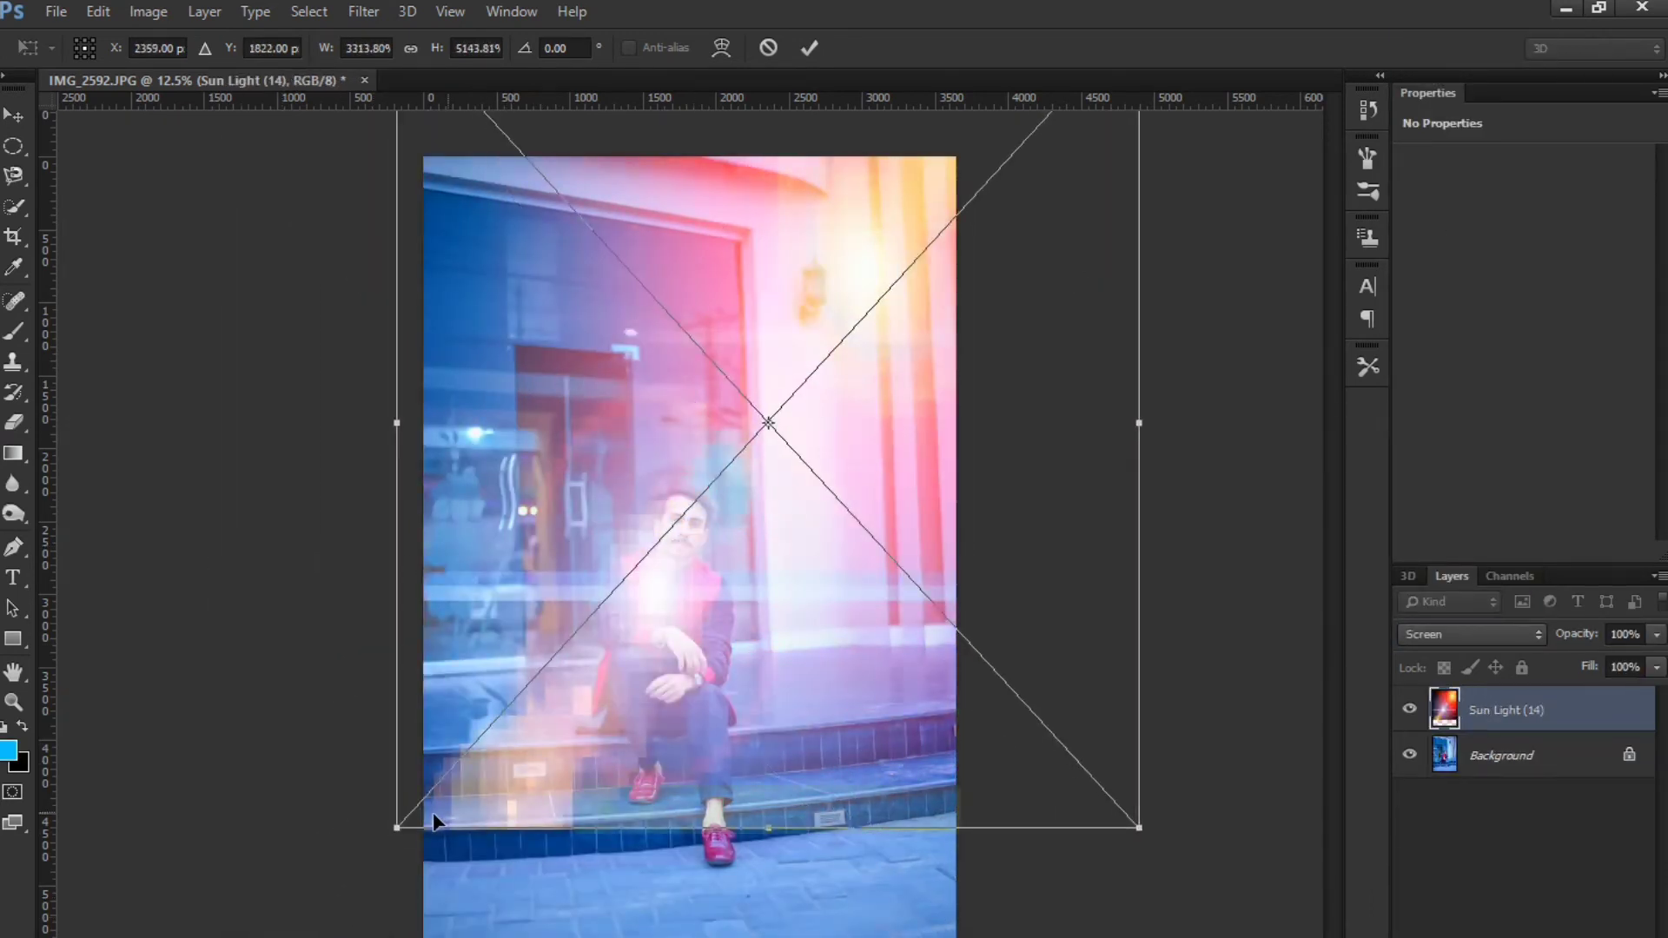
{"action": "left_click_drag", "start_coordinate": [661, 740], "coordinate": [627, 881]}
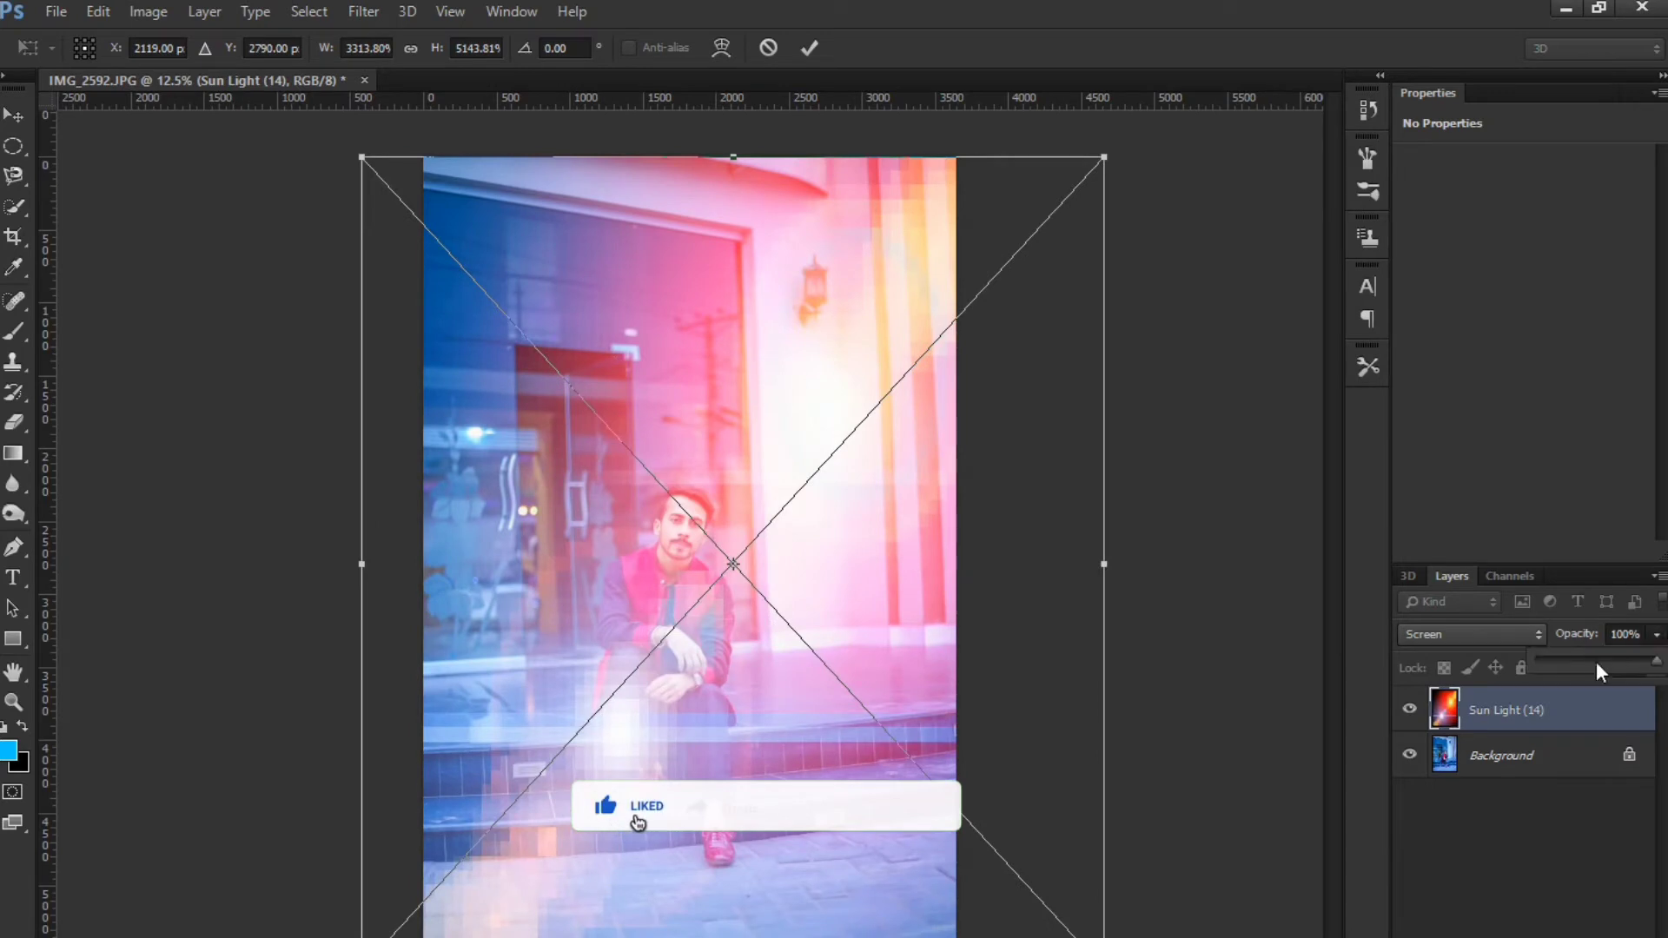
{"action": "left_click_drag", "start_coordinate": [1597, 663], "coordinate": [1550, 660]}
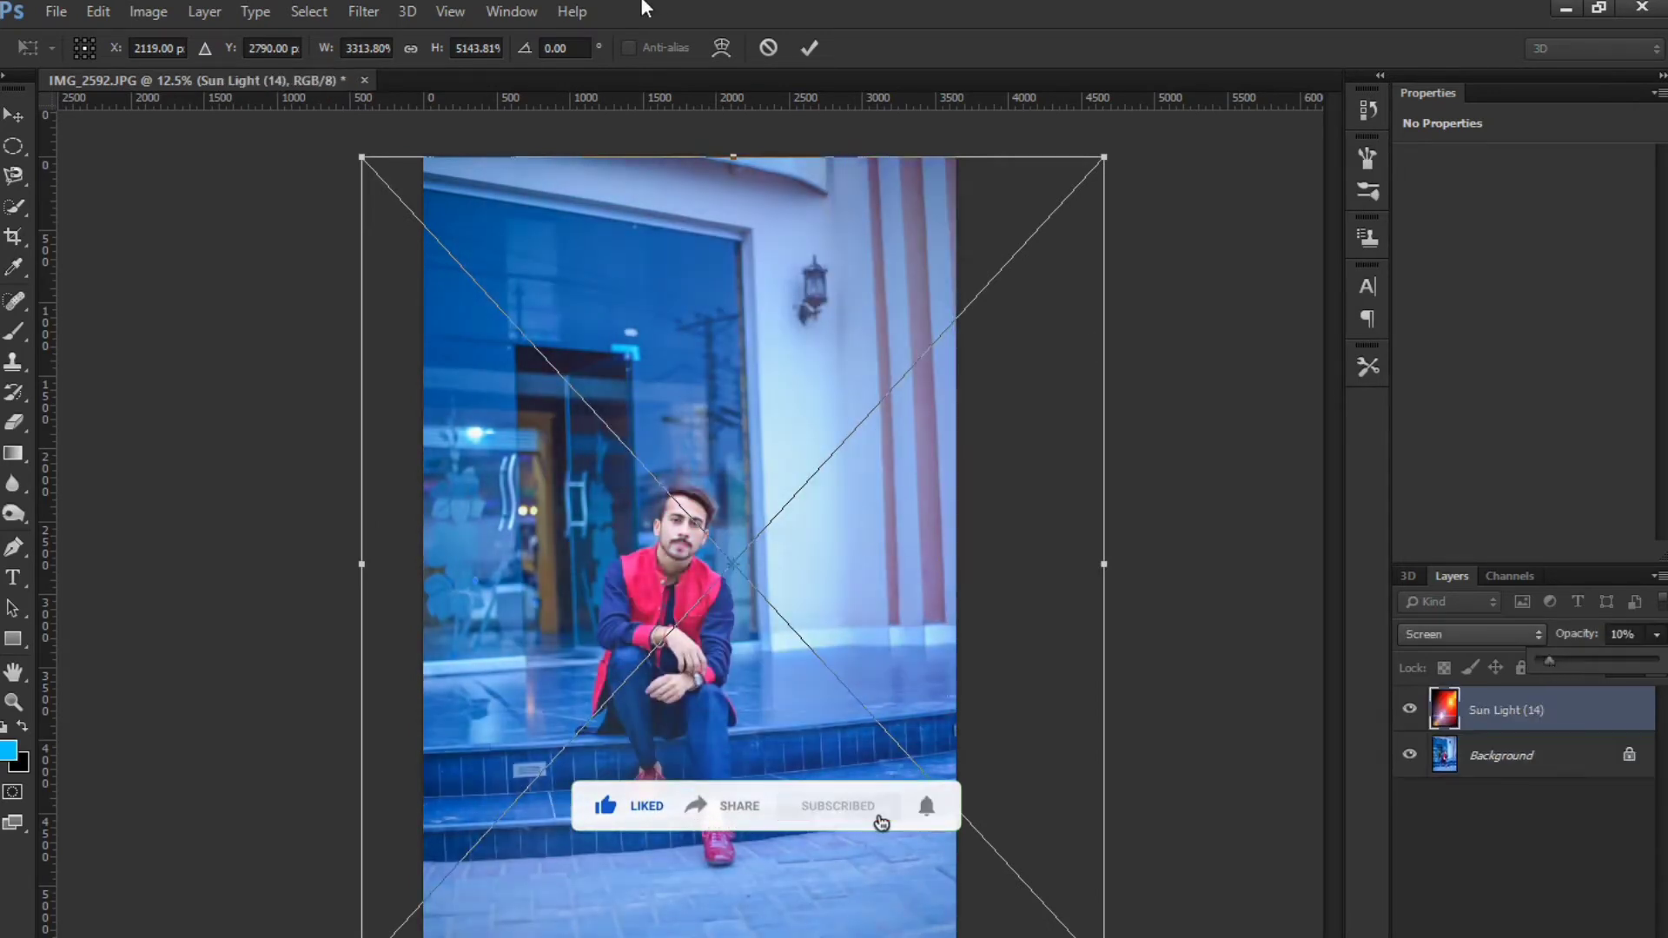
{"action": "left_click", "coordinate": [809, 48]}
Rasterize the flare layer and erase its glow from the lower left with a 1900 eraser
{"action": "key", "text": "e"}
{"action": "left_click", "coordinate": [584, 633]}
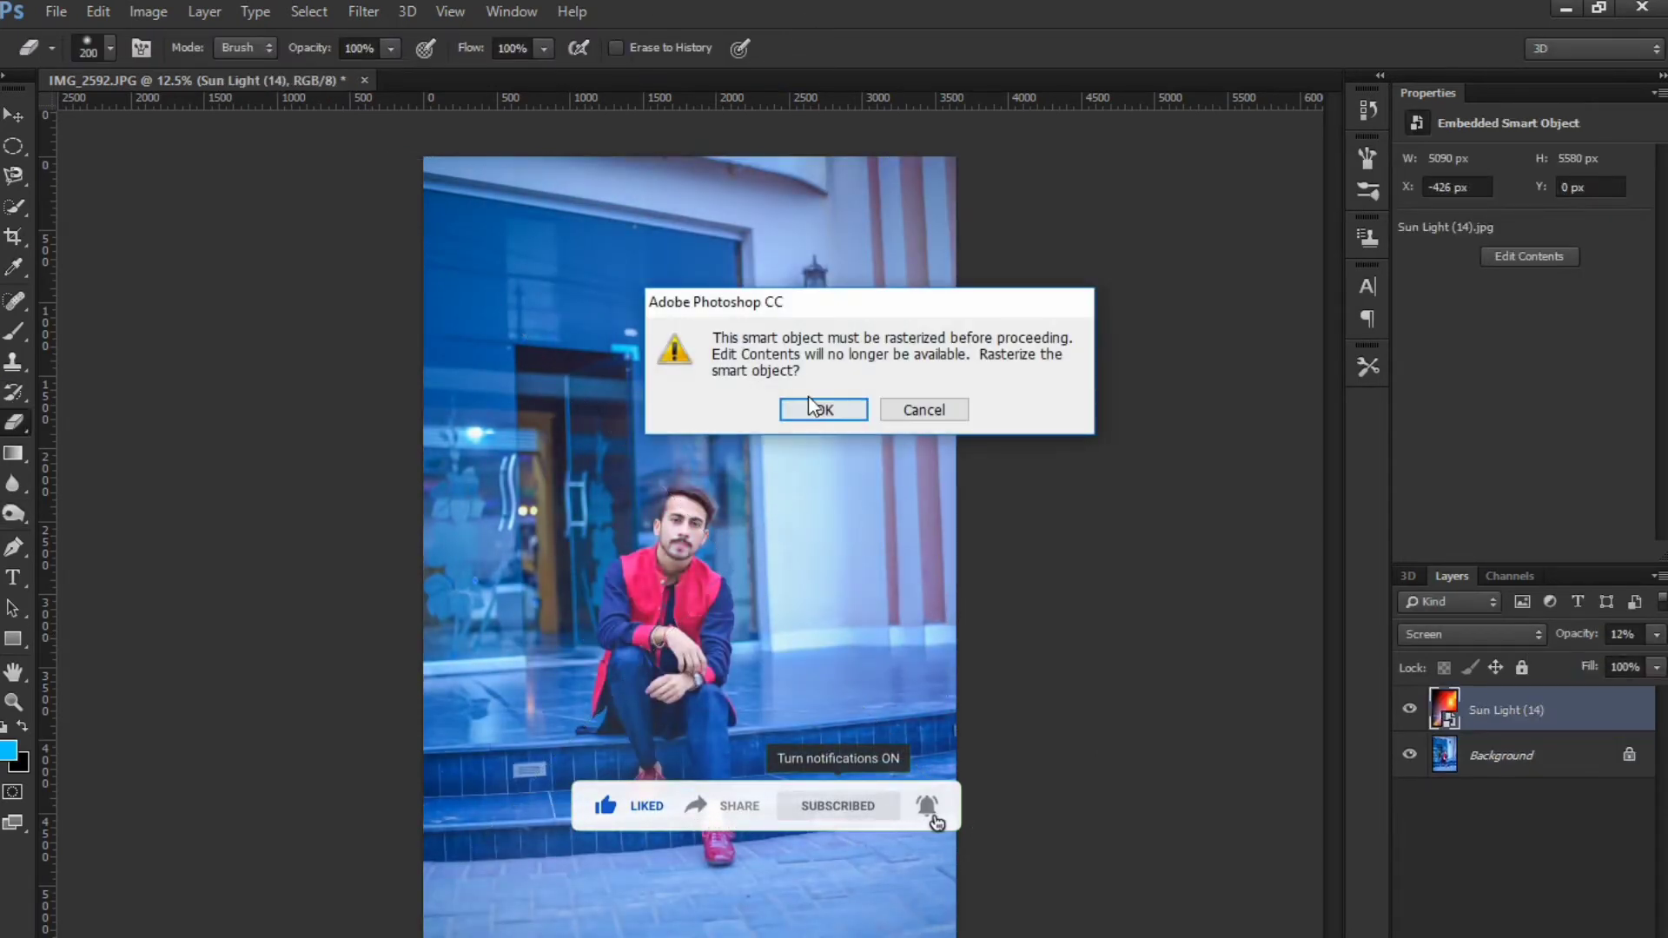
{"action": "left_click", "coordinate": [809, 407]}
{"action": "key", "text": "]"}
{"action": "key", "text": "]"}
{"action": "key", "text": "]"}
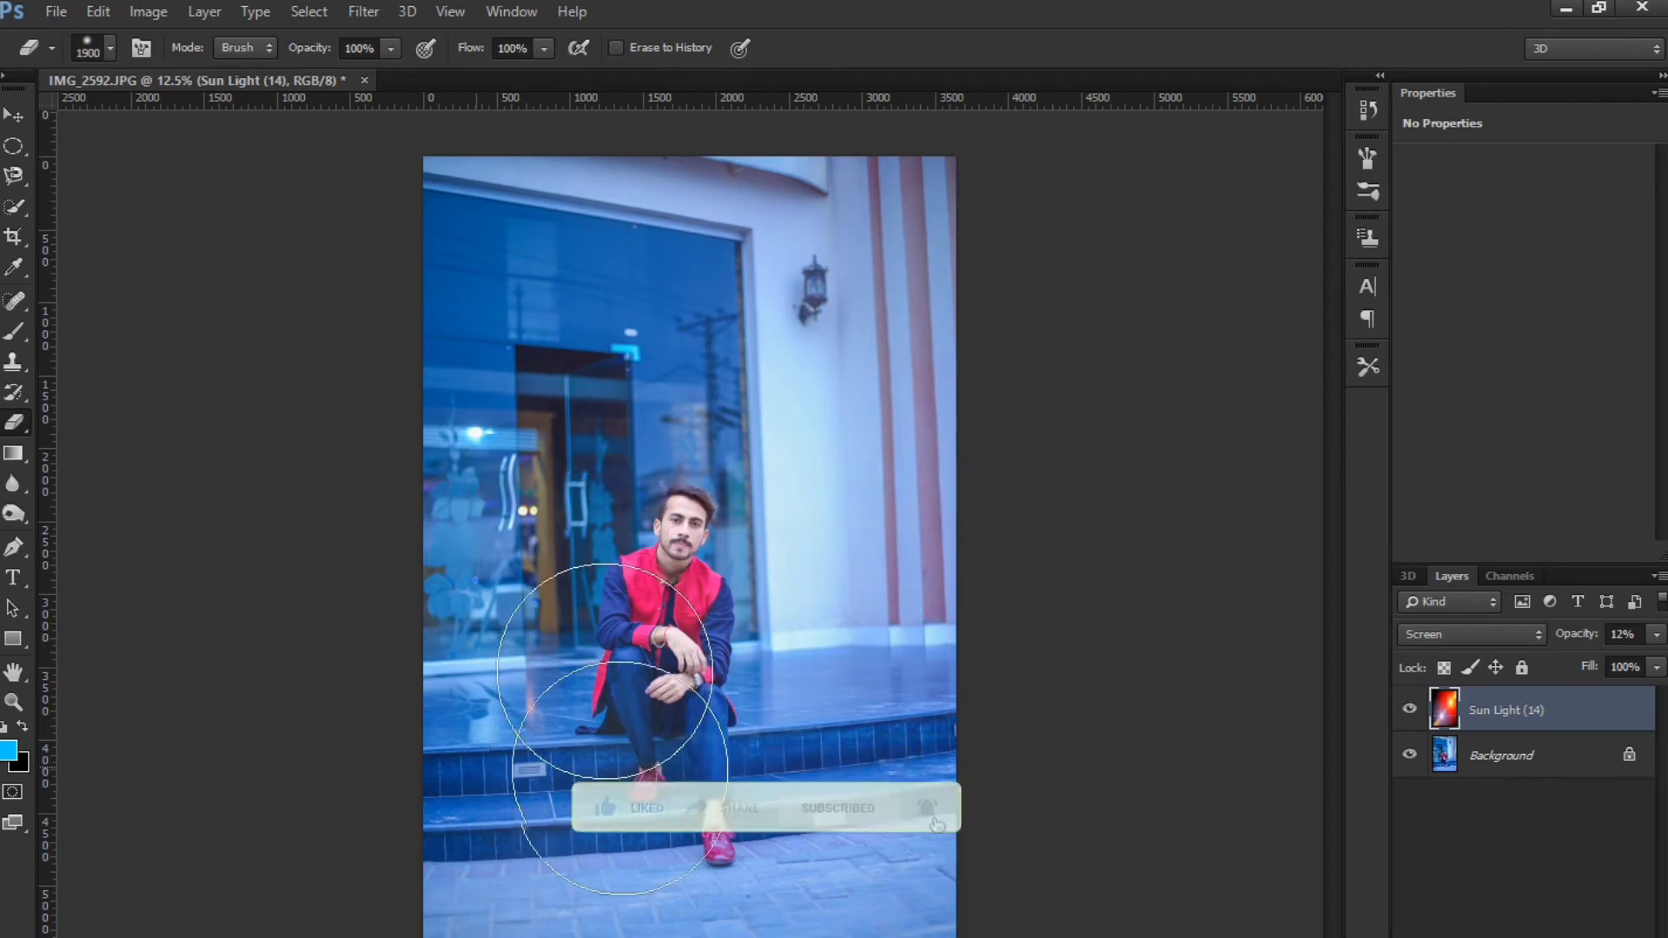
{"action": "left_click_drag", "start_coordinate": [551, 699], "coordinate": [485, 230]}
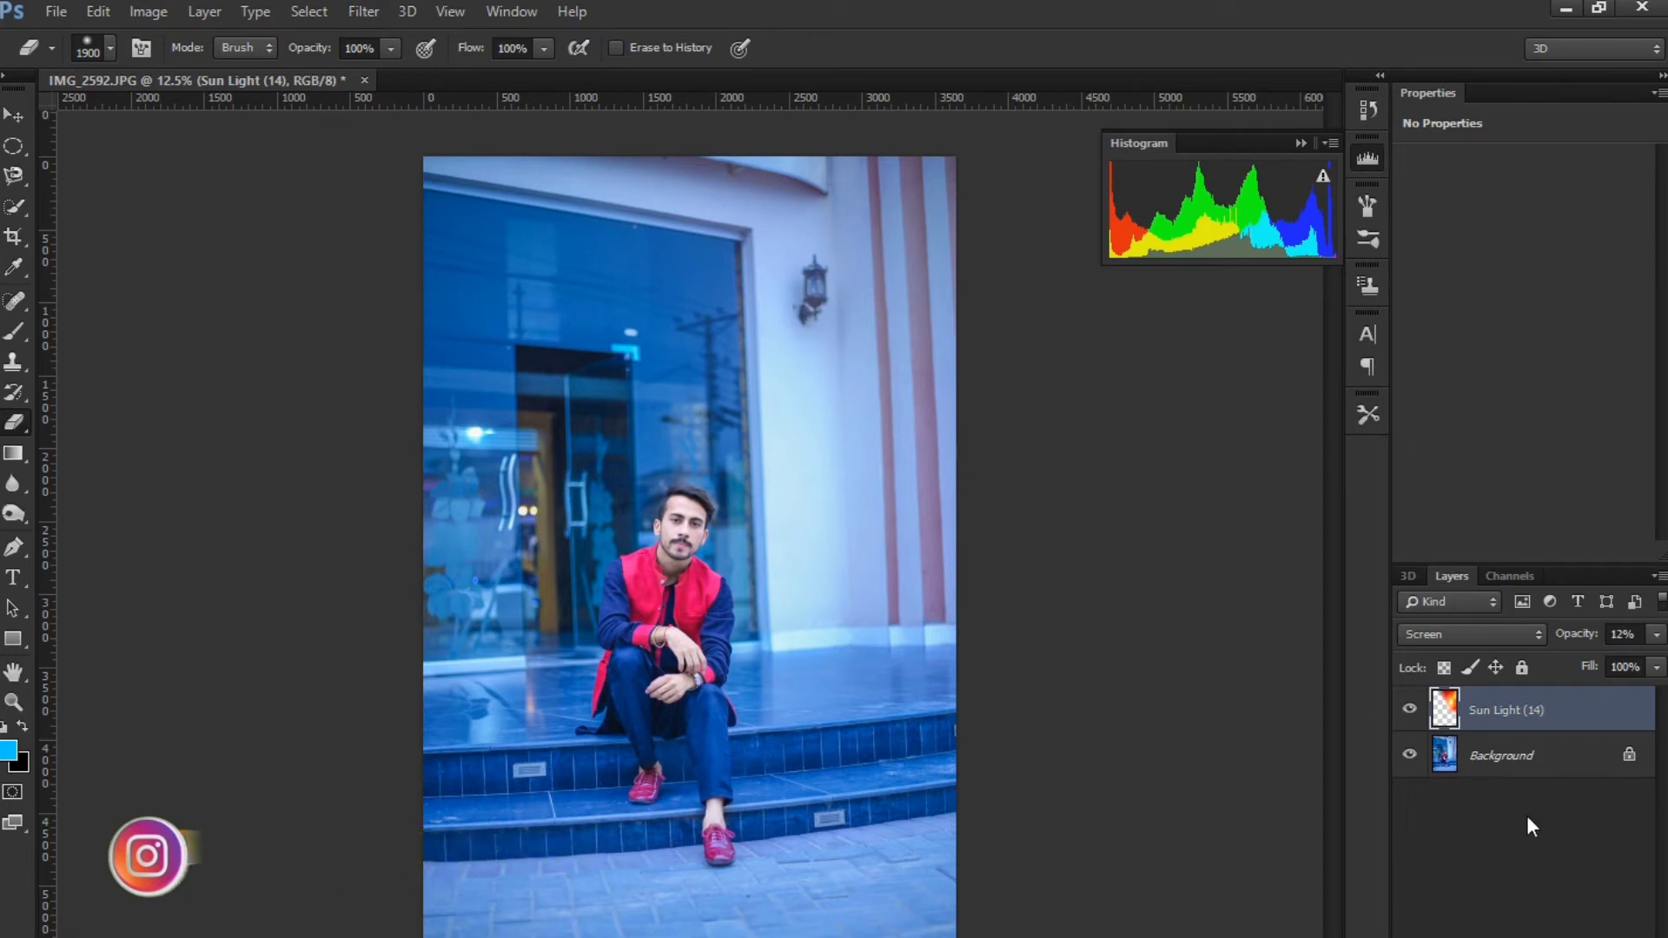
Delete the Sun Light layer and darken the edges with Camera Raw post-crop vignetting
{"action": "key", "text": "Delete"}
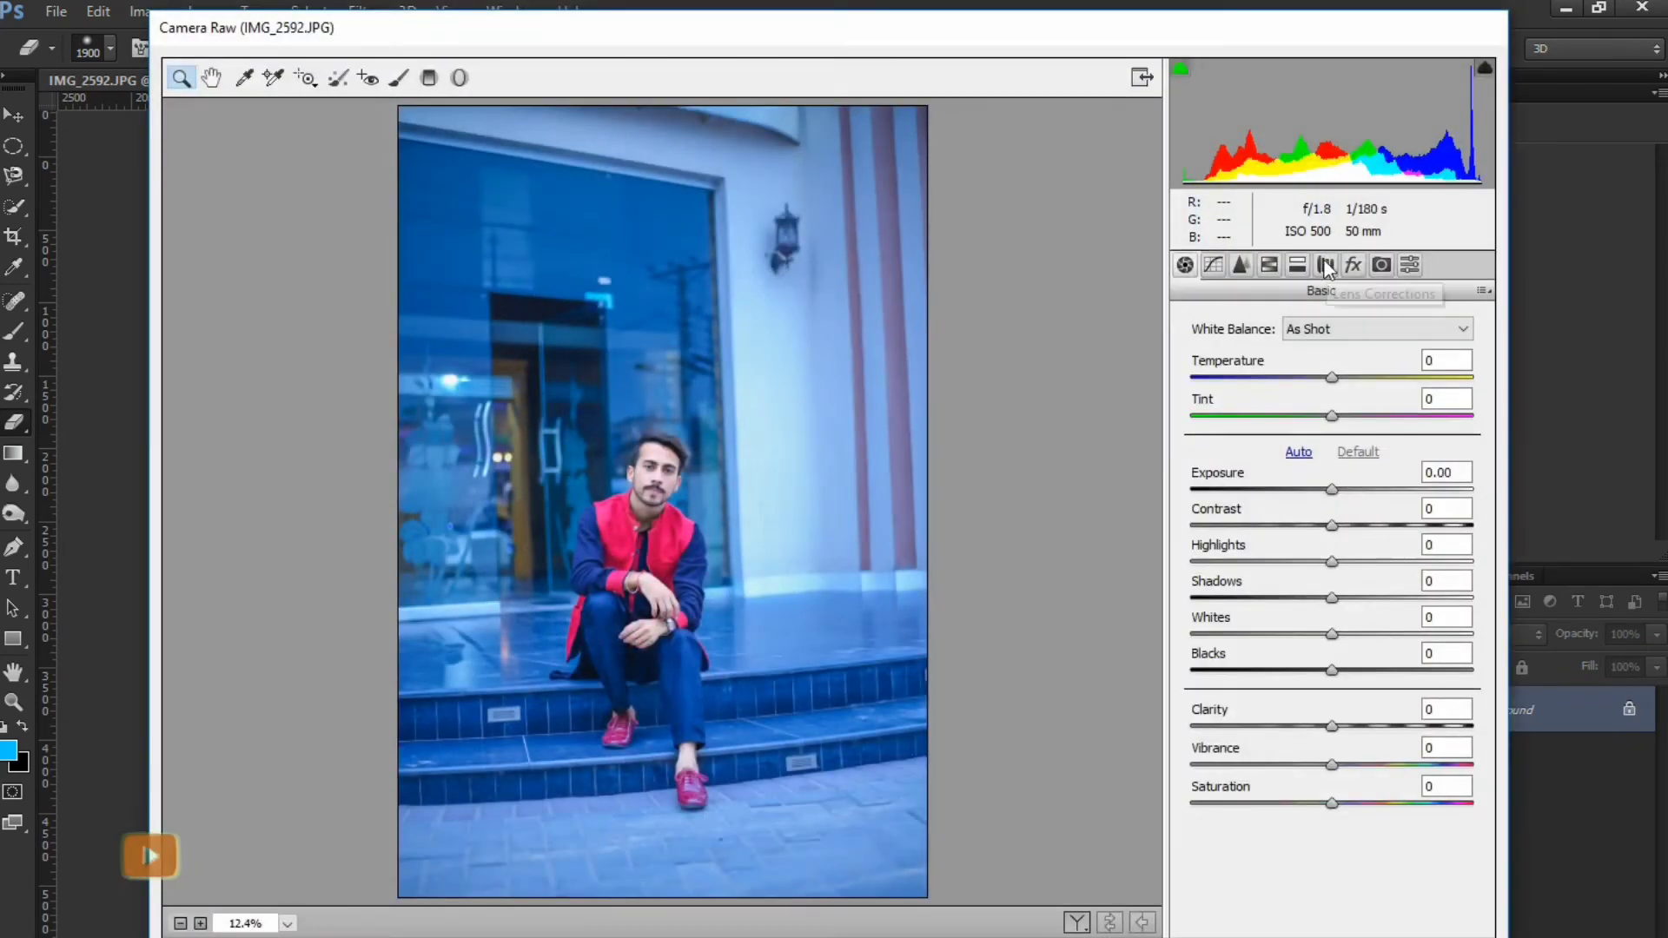
{"action": "left_click", "coordinate": [1353, 264]}
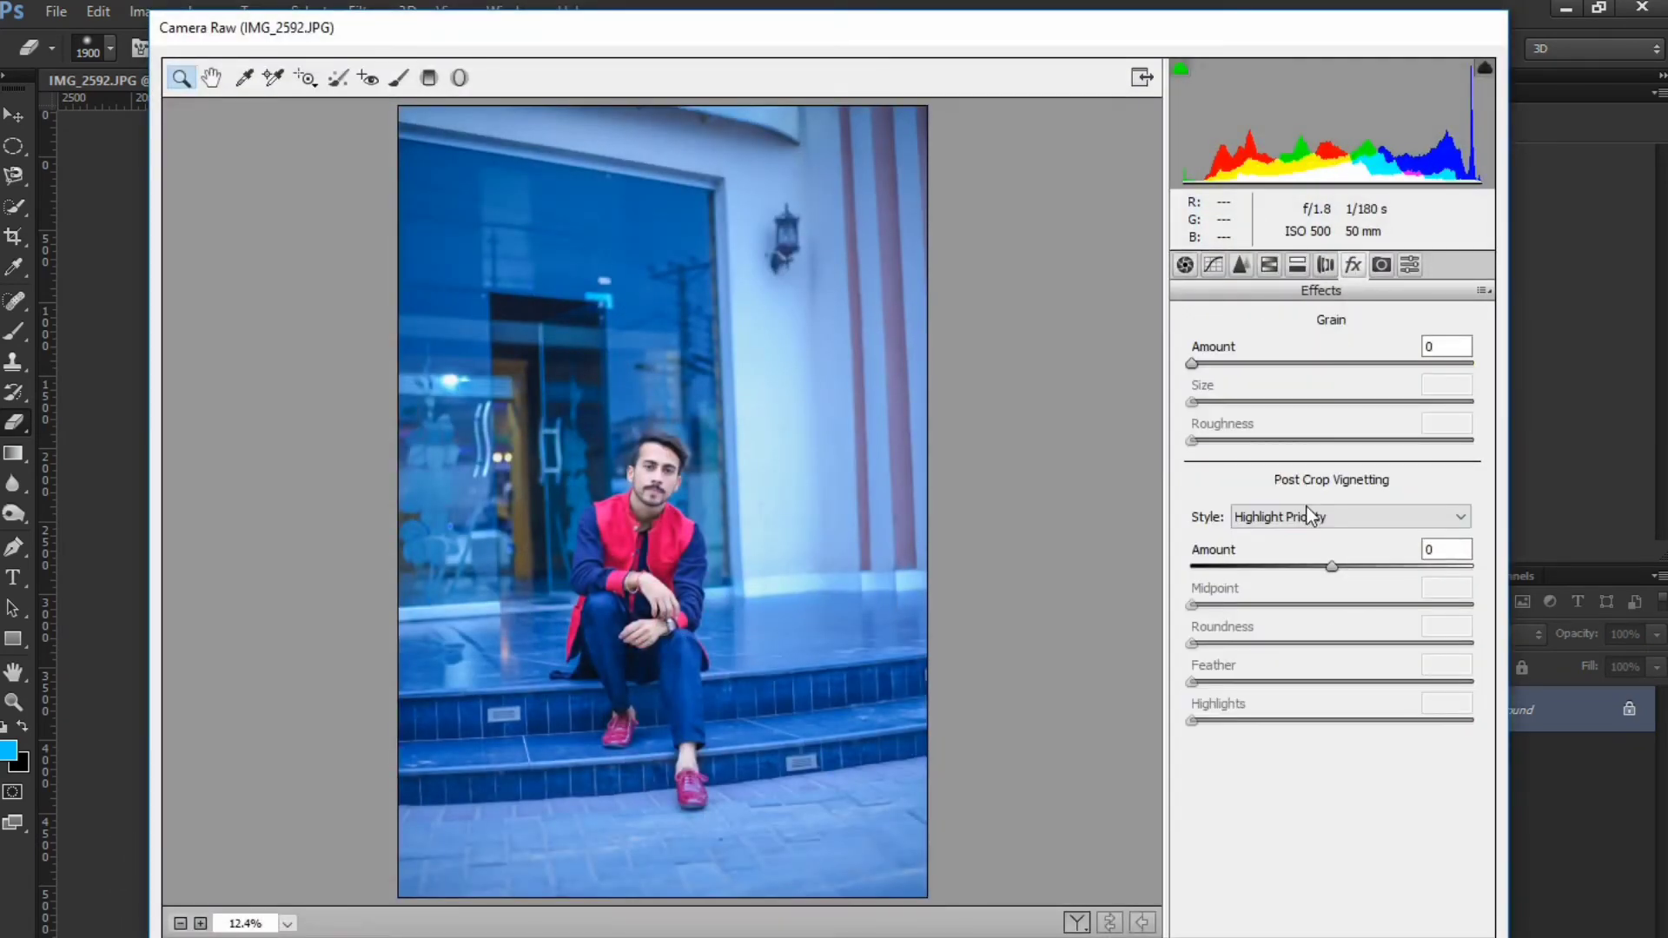
{"action": "key", "text": "Return"}
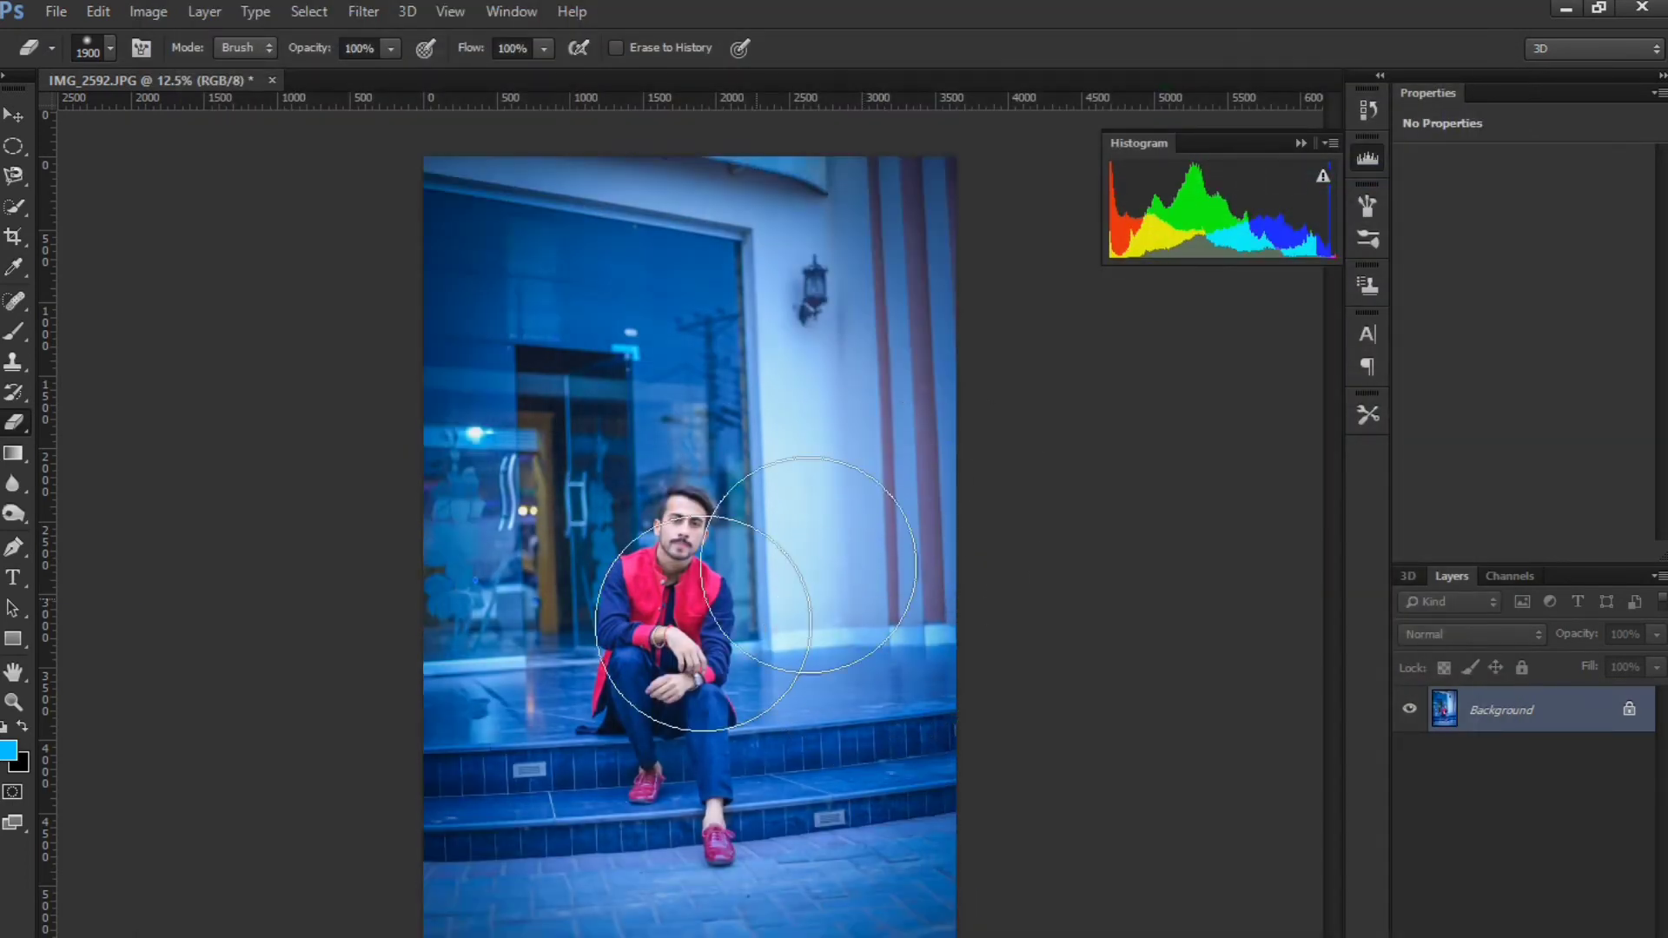
Place the black 'Princess' quote image, enlarged to about 364% near the photo's bottom
{"action": "left_click", "coordinate": [1368, 158]}
{"action": "left_click", "coordinate": [56, 12]}
{"action": "left_click", "coordinate": [252, 346]}
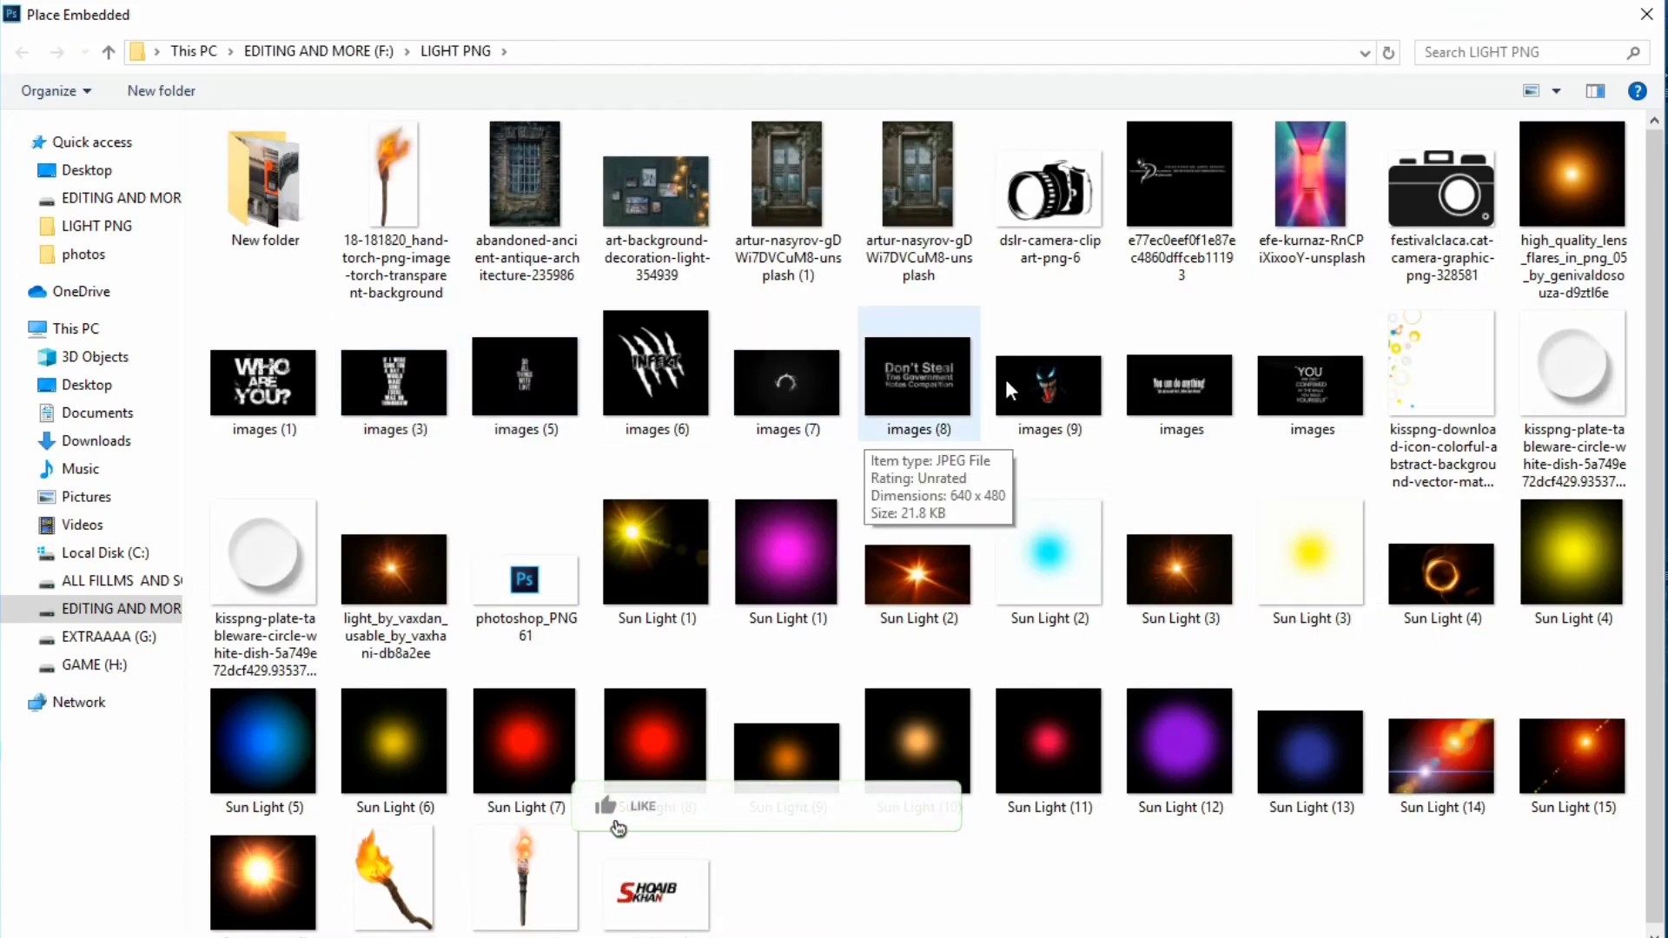
{"action": "double_click", "coordinate": [1179, 178]}
{"action": "left_click_drag", "start_coordinate": [717, 605], "coordinate": [563, 894]}
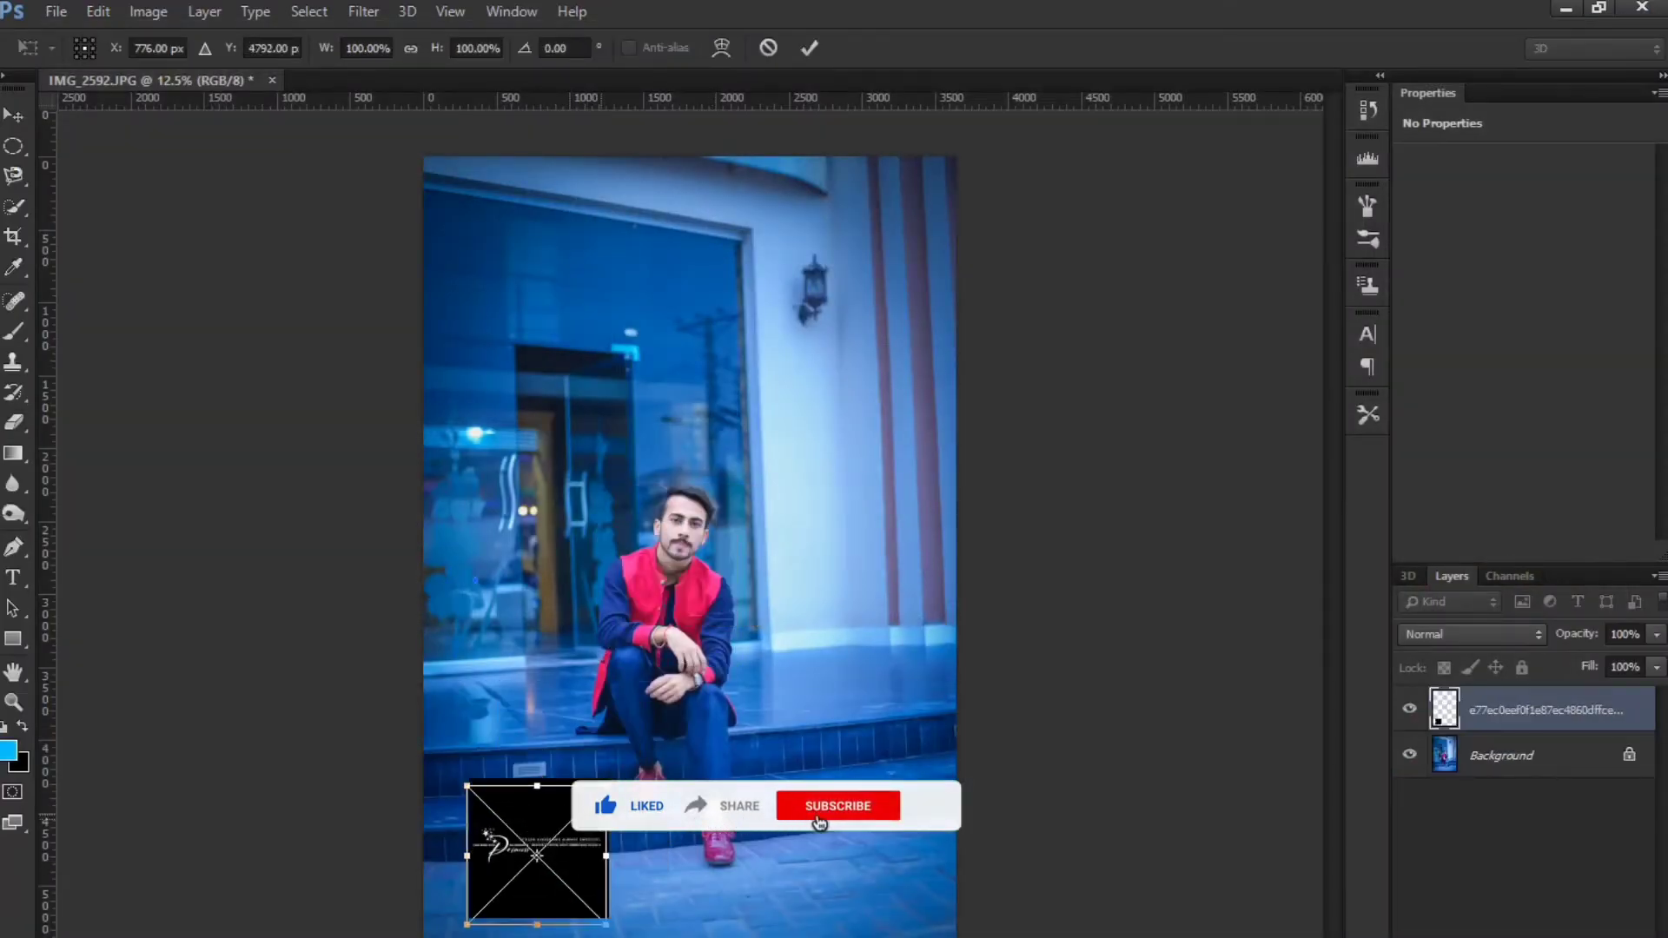
{"action": "left_click_drag", "start_coordinate": [614, 774], "coordinate": [976, 405]}
{"action": "mouse_move", "coordinate": [864, 610]}
{"action": "left_mouse_down"}
{"action": "mouse_move", "coordinate": [799, 808]}
{"action": "mouse_move", "coordinate": [842, 826]}
{"action": "left_mouse_up"}
Set the quote to Screen blending and align it along the bottom edge, nudged slightly right
{"action": "left_click", "coordinate": [1471, 634]}
{"action": "left_click", "coordinate": [1416, 219]}
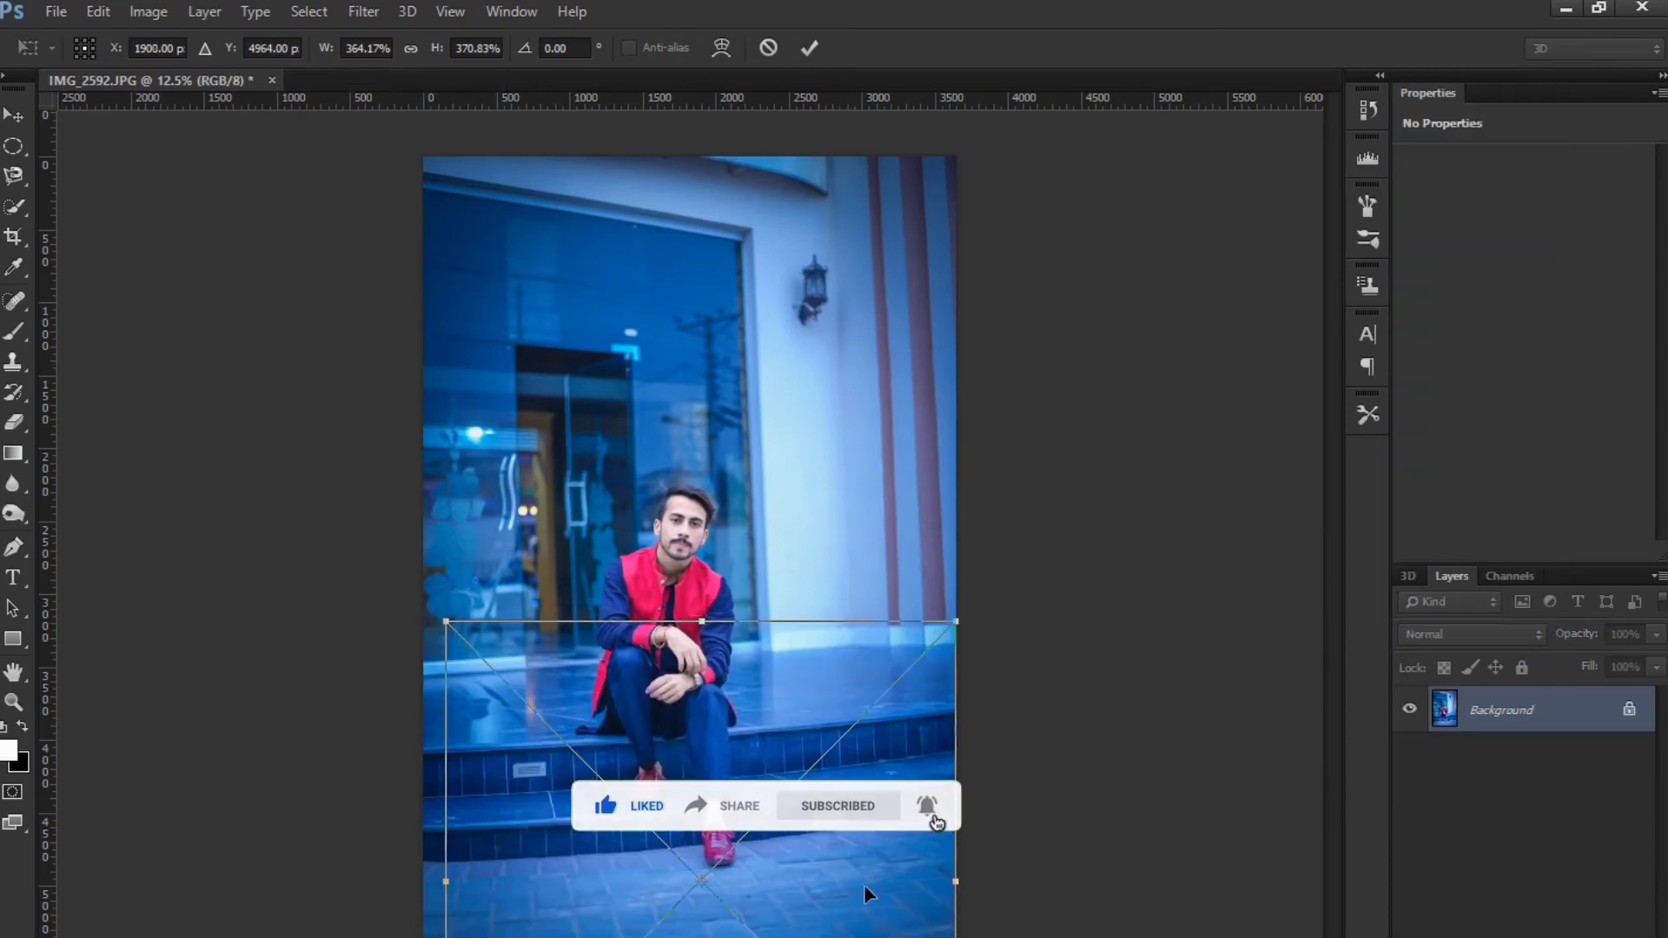
{"action": "left_click_drag", "start_coordinate": [863, 895], "coordinate": [841, 929]}
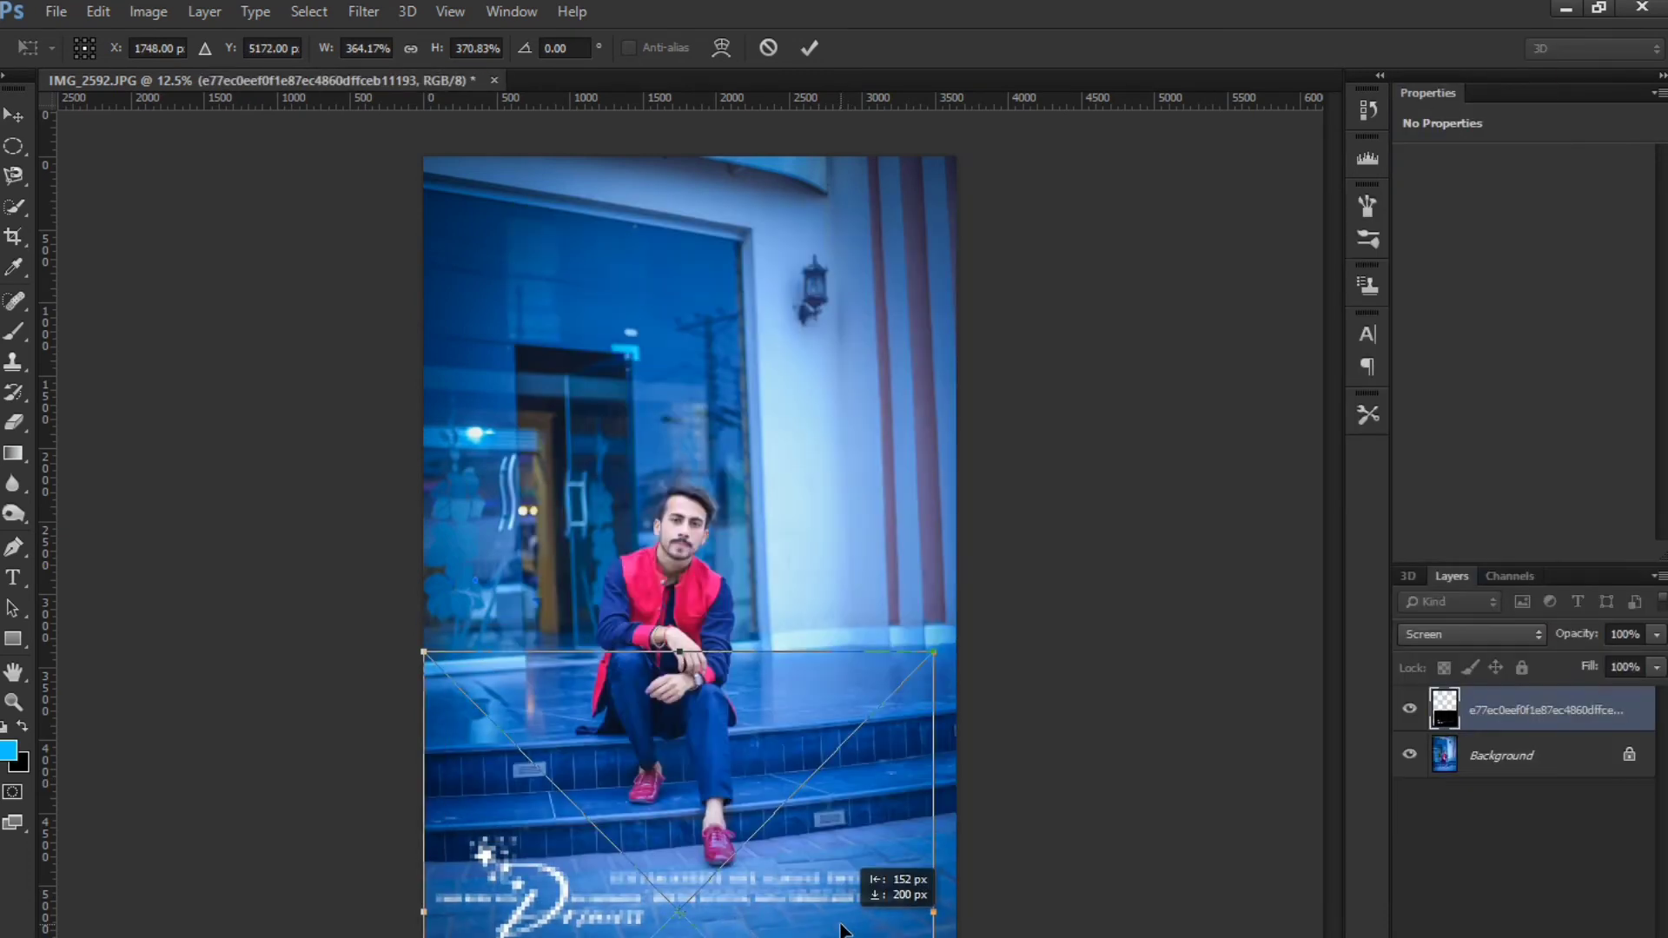
{"action": "mouse_move", "coordinate": [841, 930]}
{"action": "left_mouse_down"}
{"action": "mouse_move", "coordinate": [808, 870]}
{"action": "mouse_move", "coordinate": [827, 937]}
{"action": "left_mouse_up"}
{"action": "left_click", "coordinate": [813, 50]}
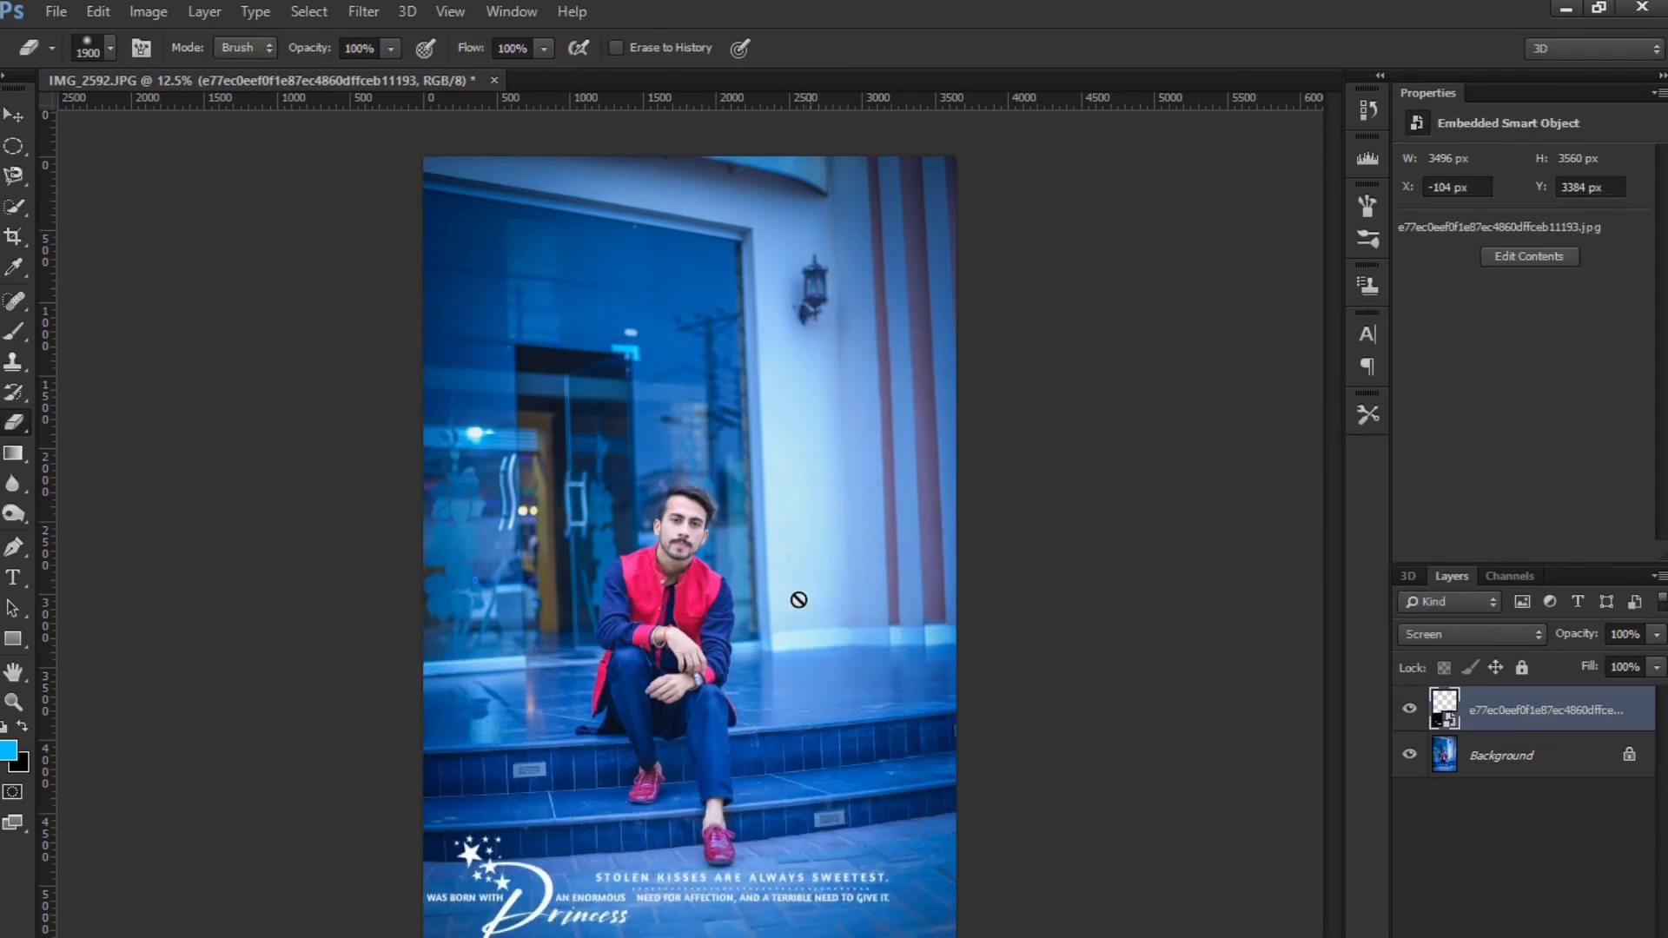
{"action": "left_click", "coordinate": [13, 114]}
{"action": "left_click_drag", "start_coordinate": [657, 573], "coordinate": [673, 573]}
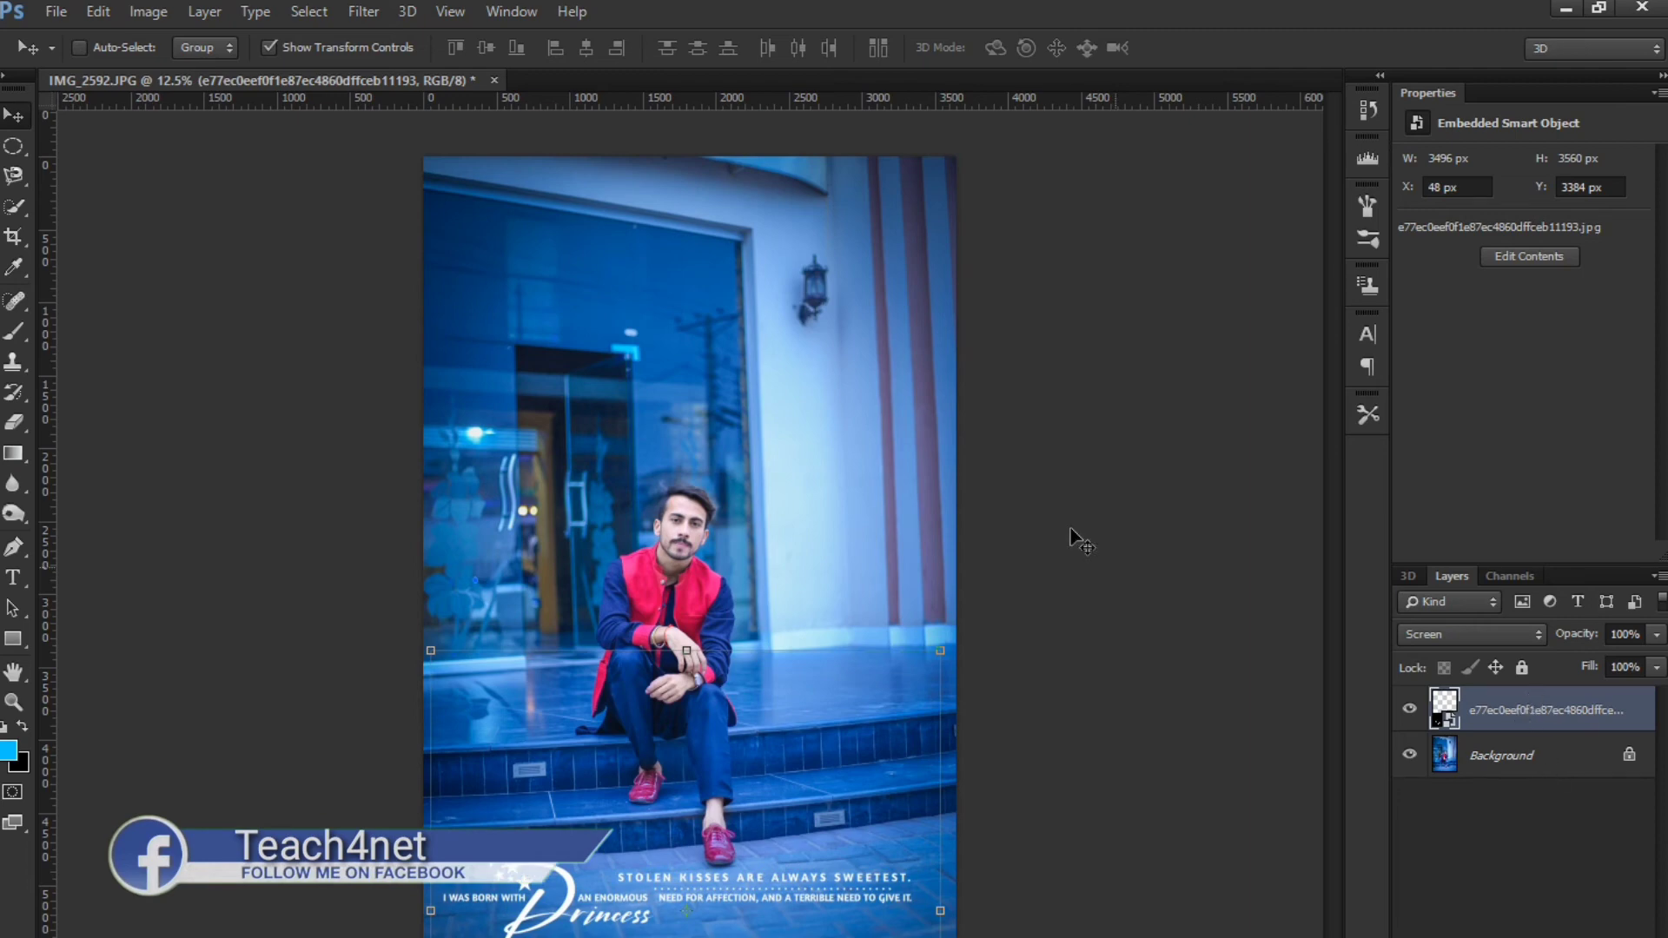
Place images (8), the 'Don't Steal' text, at the photo's top with Screen blending
{"action": "left_click", "coordinate": [56, 11]}
{"action": "left_click", "coordinate": [105, 342]}
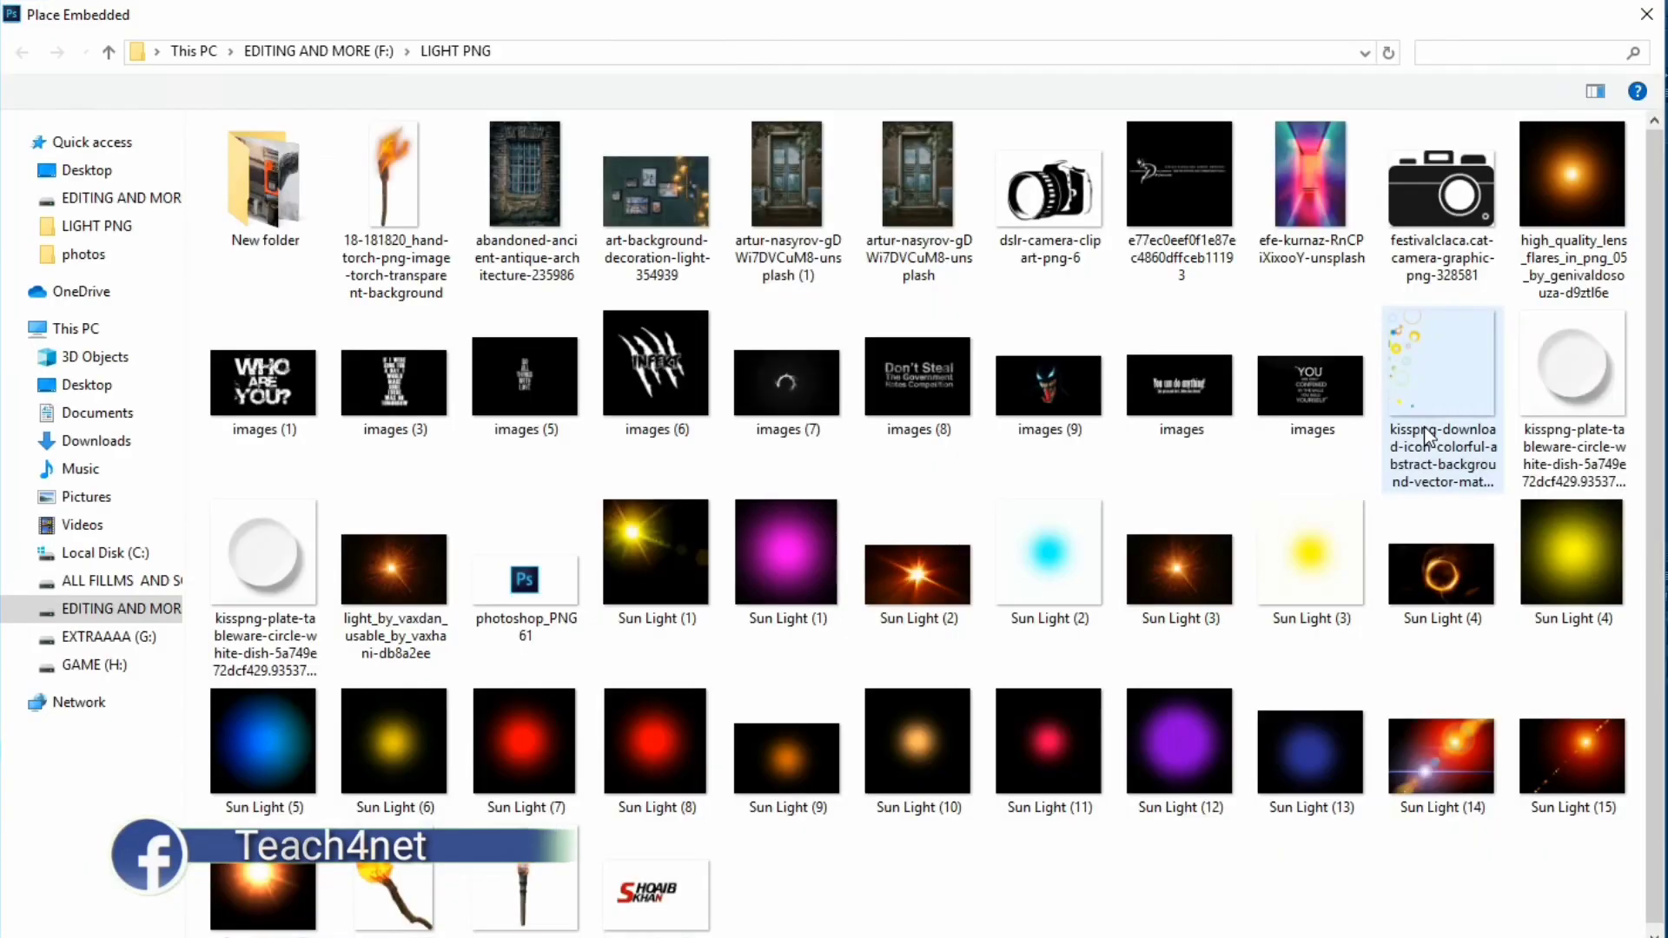
{"action": "double_click", "coordinate": [912, 373]}
{"action": "mouse_move", "coordinate": [741, 513]}
{"action": "left_mouse_down"}
{"action": "mouse_move", "coordinate": [948, 376]}
{"action": "mouse_move", "coordinate": [987, 327]}
{"action": "left_mouse_up"}
{"action": "left_click_drag", "start_coordinate": [813, 486], "coordinate": [685, 326]}
{"action": "left_click", "coordinate": [1470, 634]}
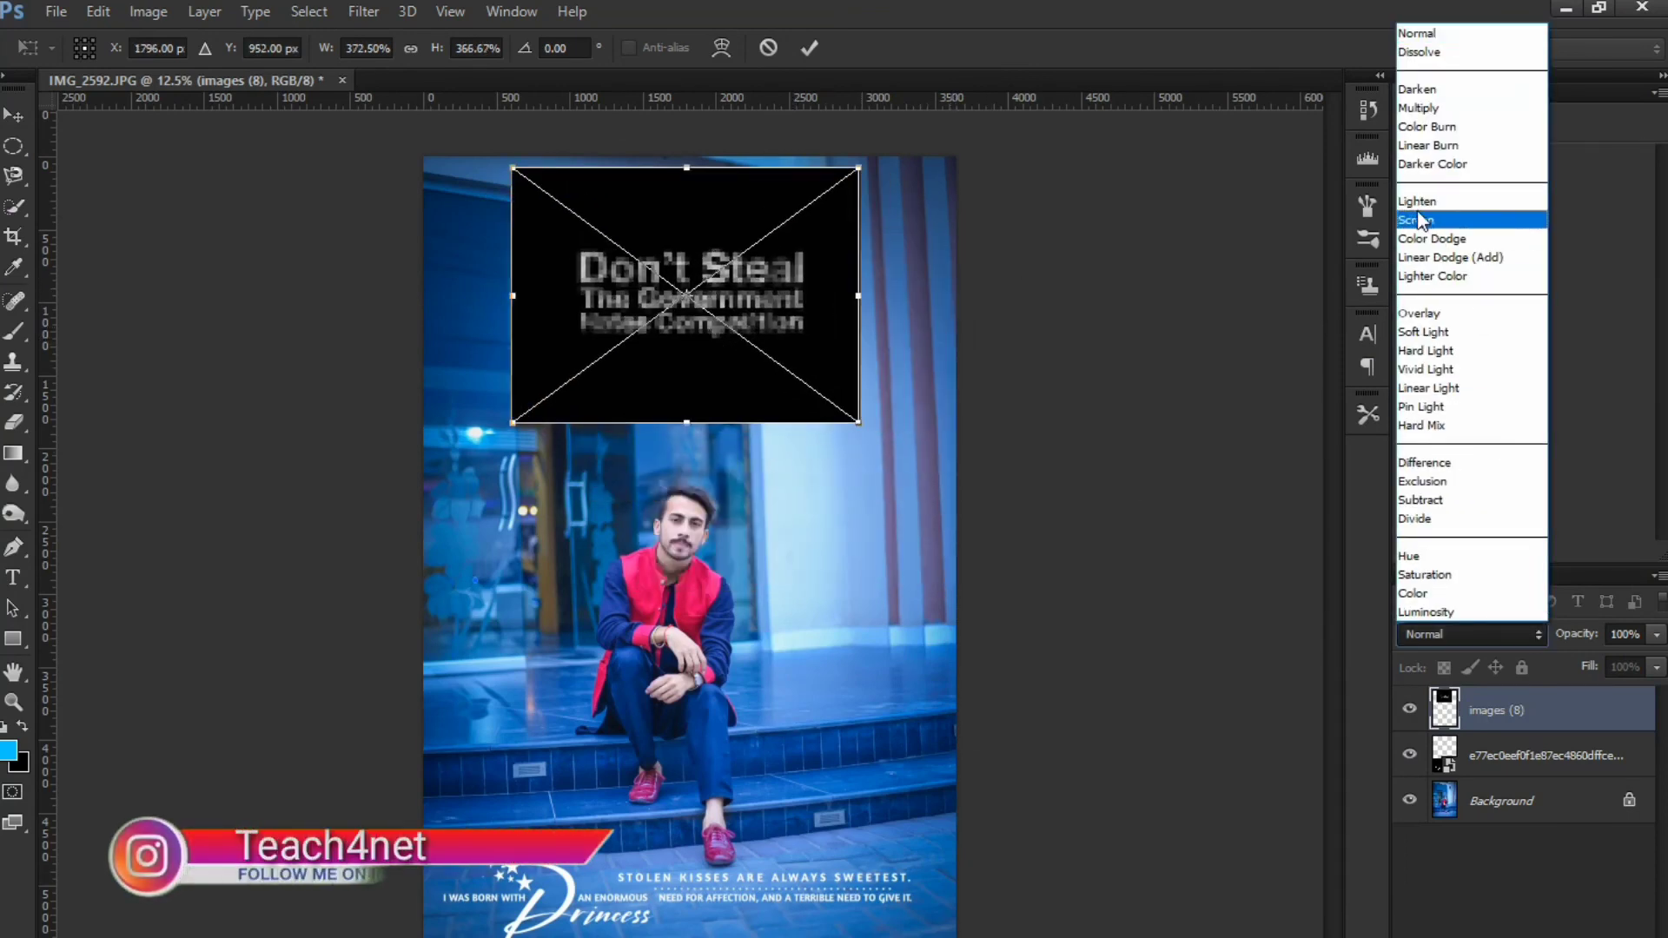
{"action": "left_click", "coordinate": [1421, 220]}
{"action": "left_click", "coordinate": [808, 48]}
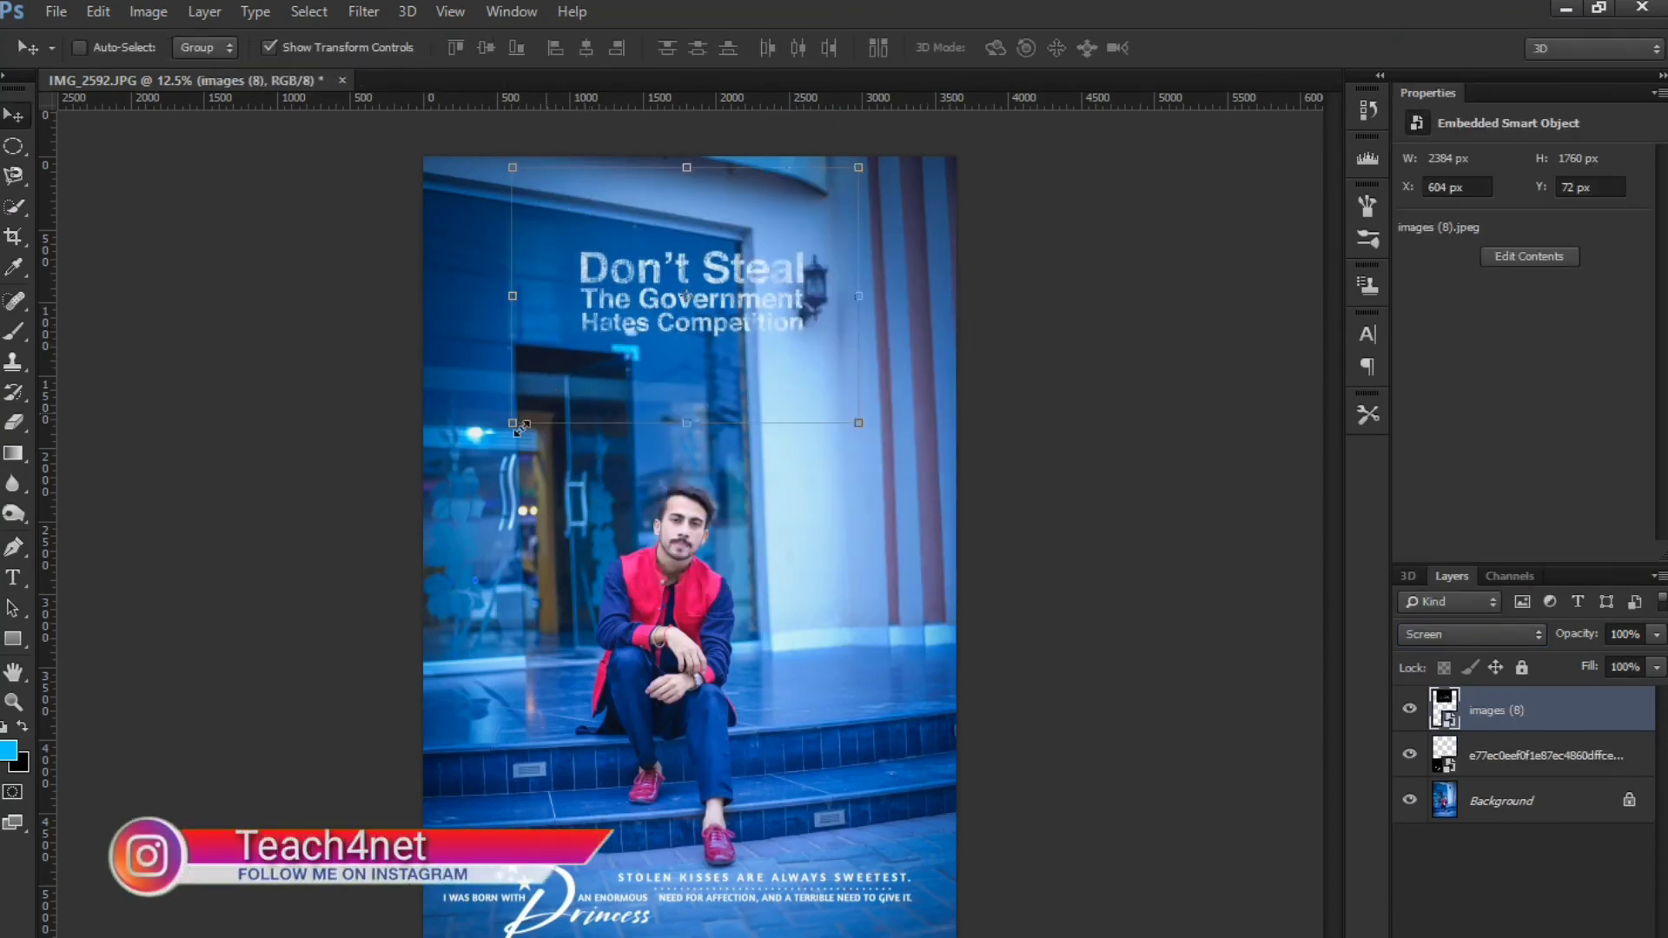
Enlarge the 'Don't Steal' text across the top and check the poster with the quote layer toggled
{"action": "left_click_drag", "start_coordinate": [512, 423], "coordinate": [334, 669]}
{"action": "left_click_drag", "start_coordinate": [515, 628], "coordinate": [643, 486]}
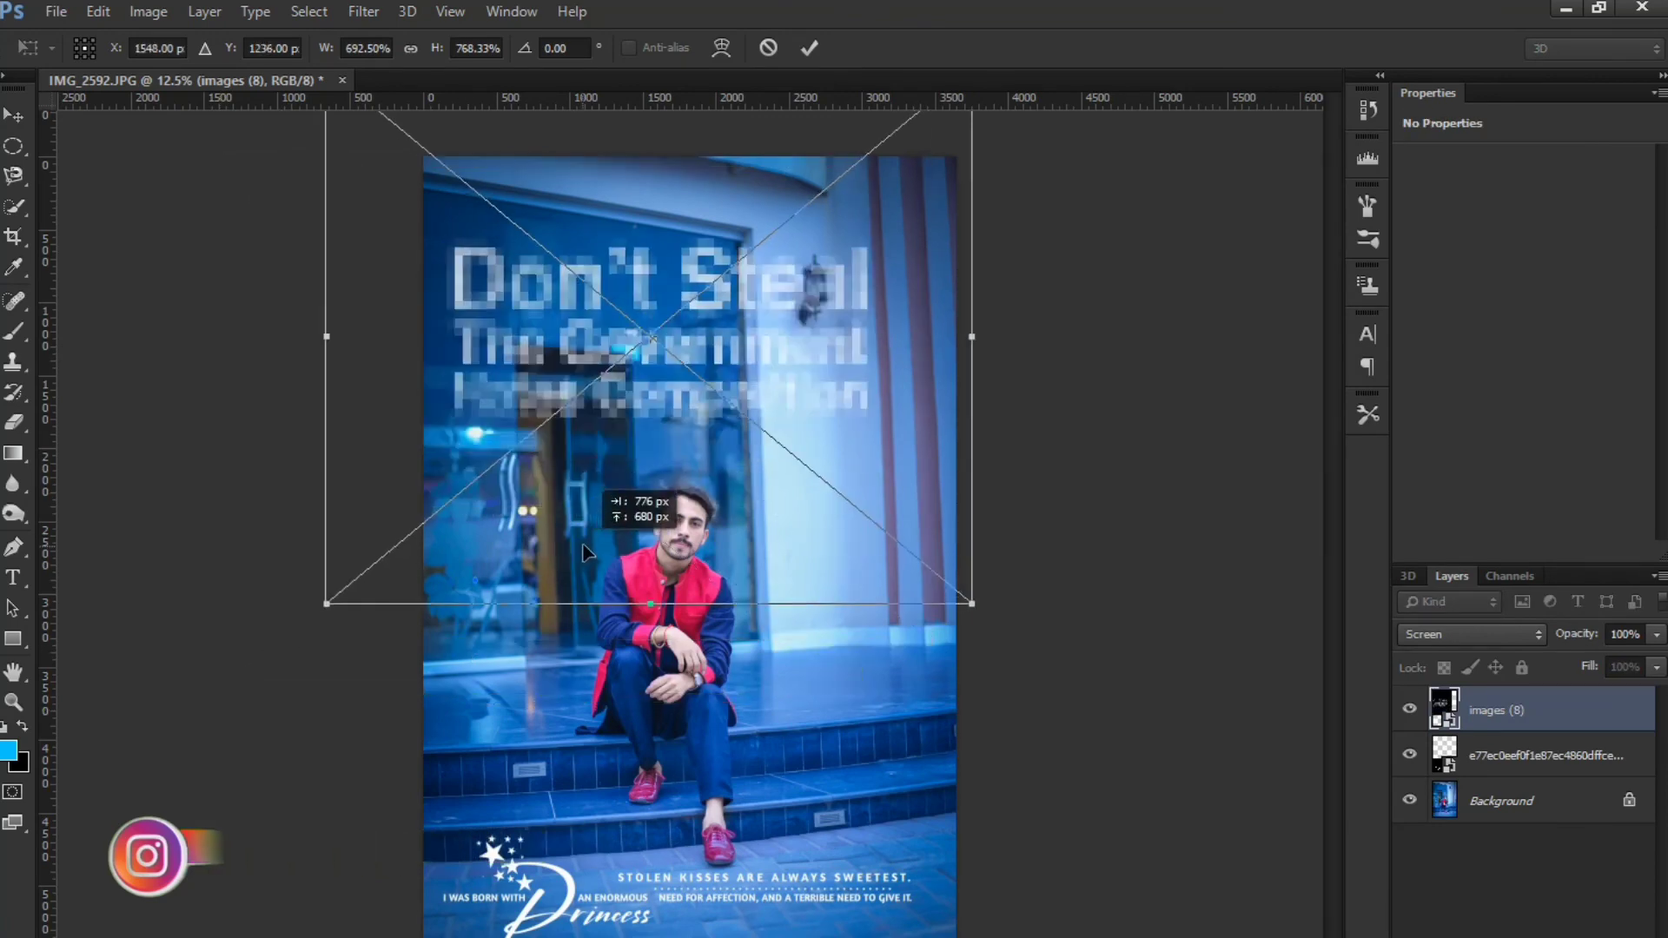
{"action": "left_click", "coordinate": [809, 47]}
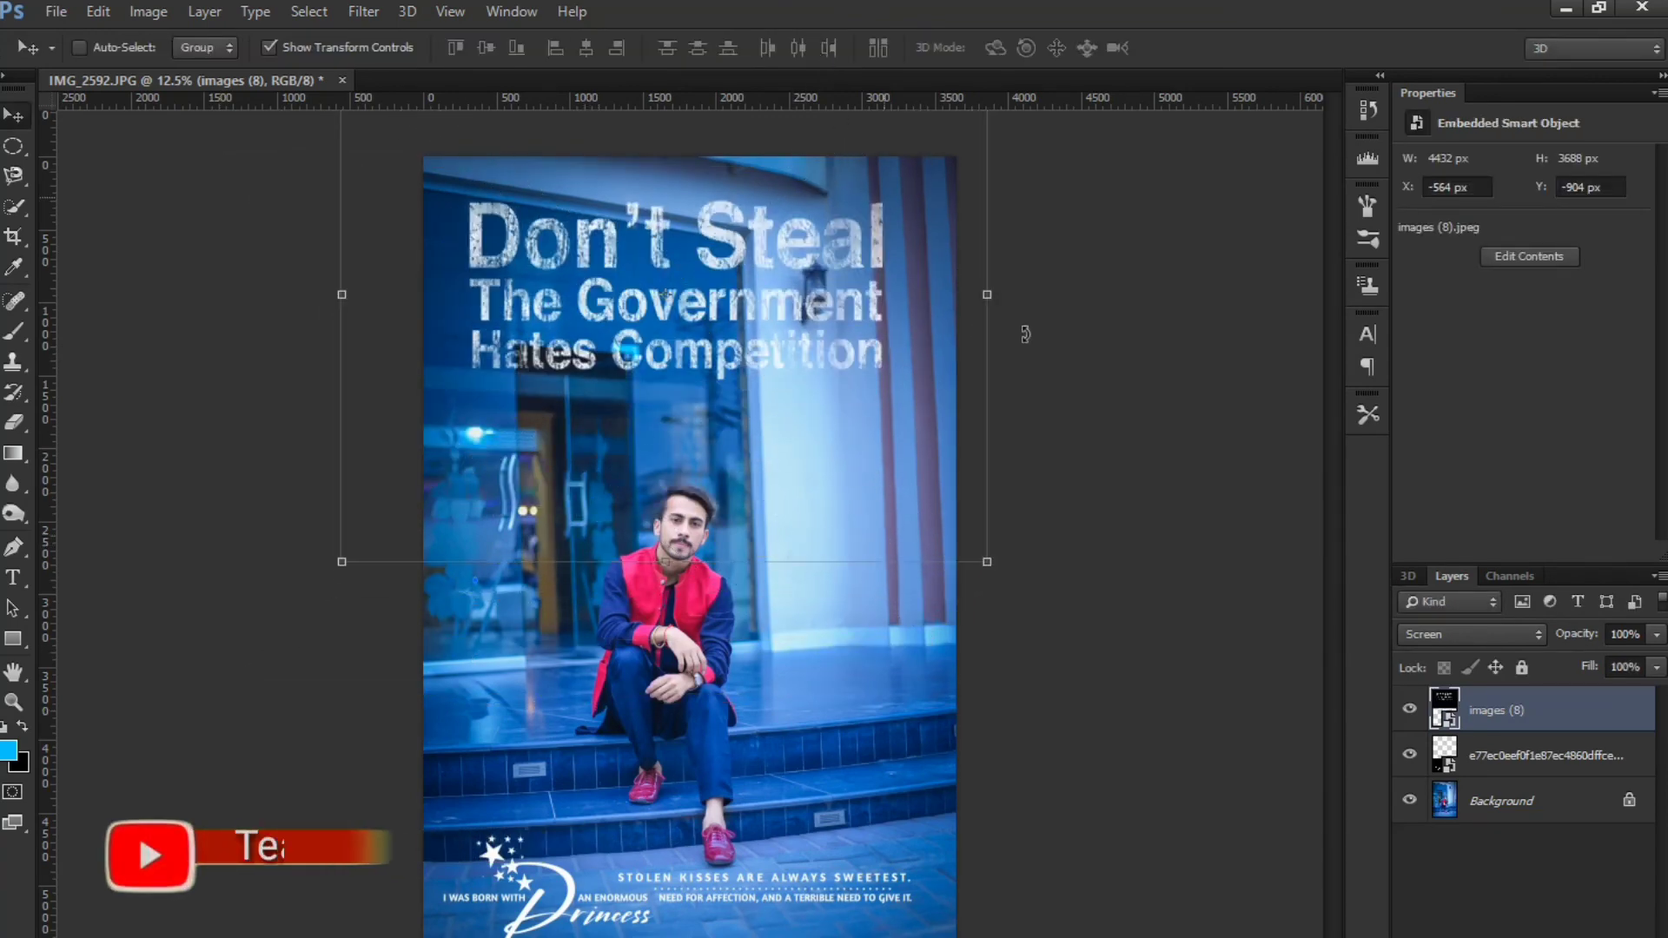
{"action": "key", "text": "ctrl+minus"}
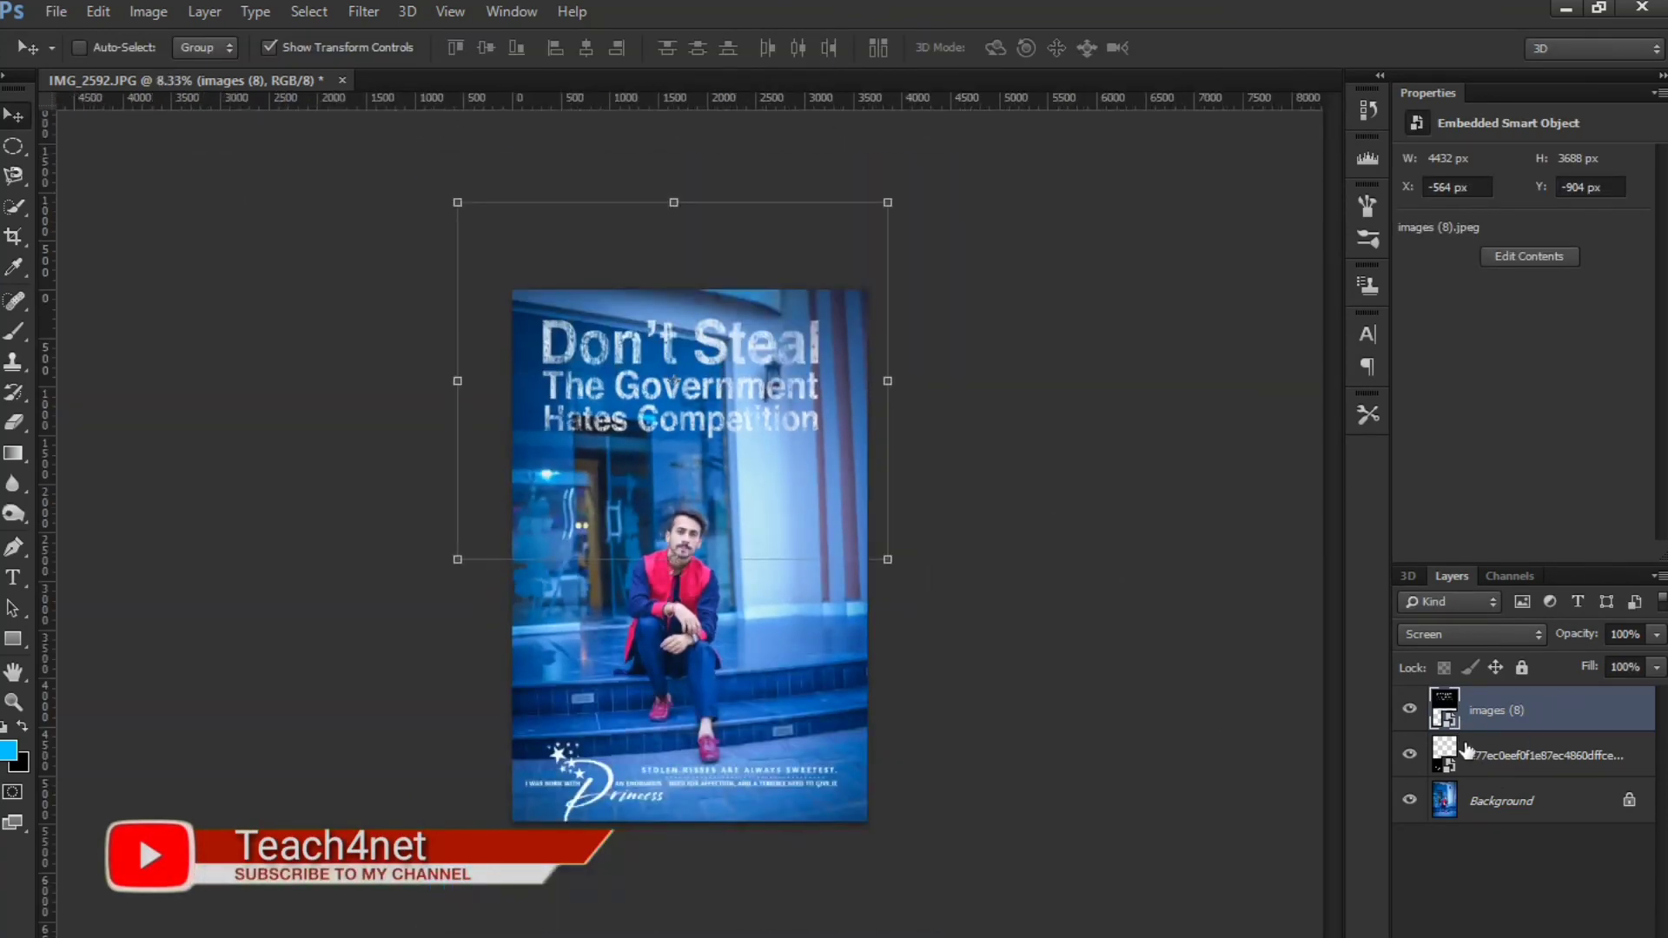
{"action": "key", "text": "ctrl+plus"}
{"action": "left_click", "coordinate": [1421, 756]}
{"action": "key", "text": "ctrl+minus"}
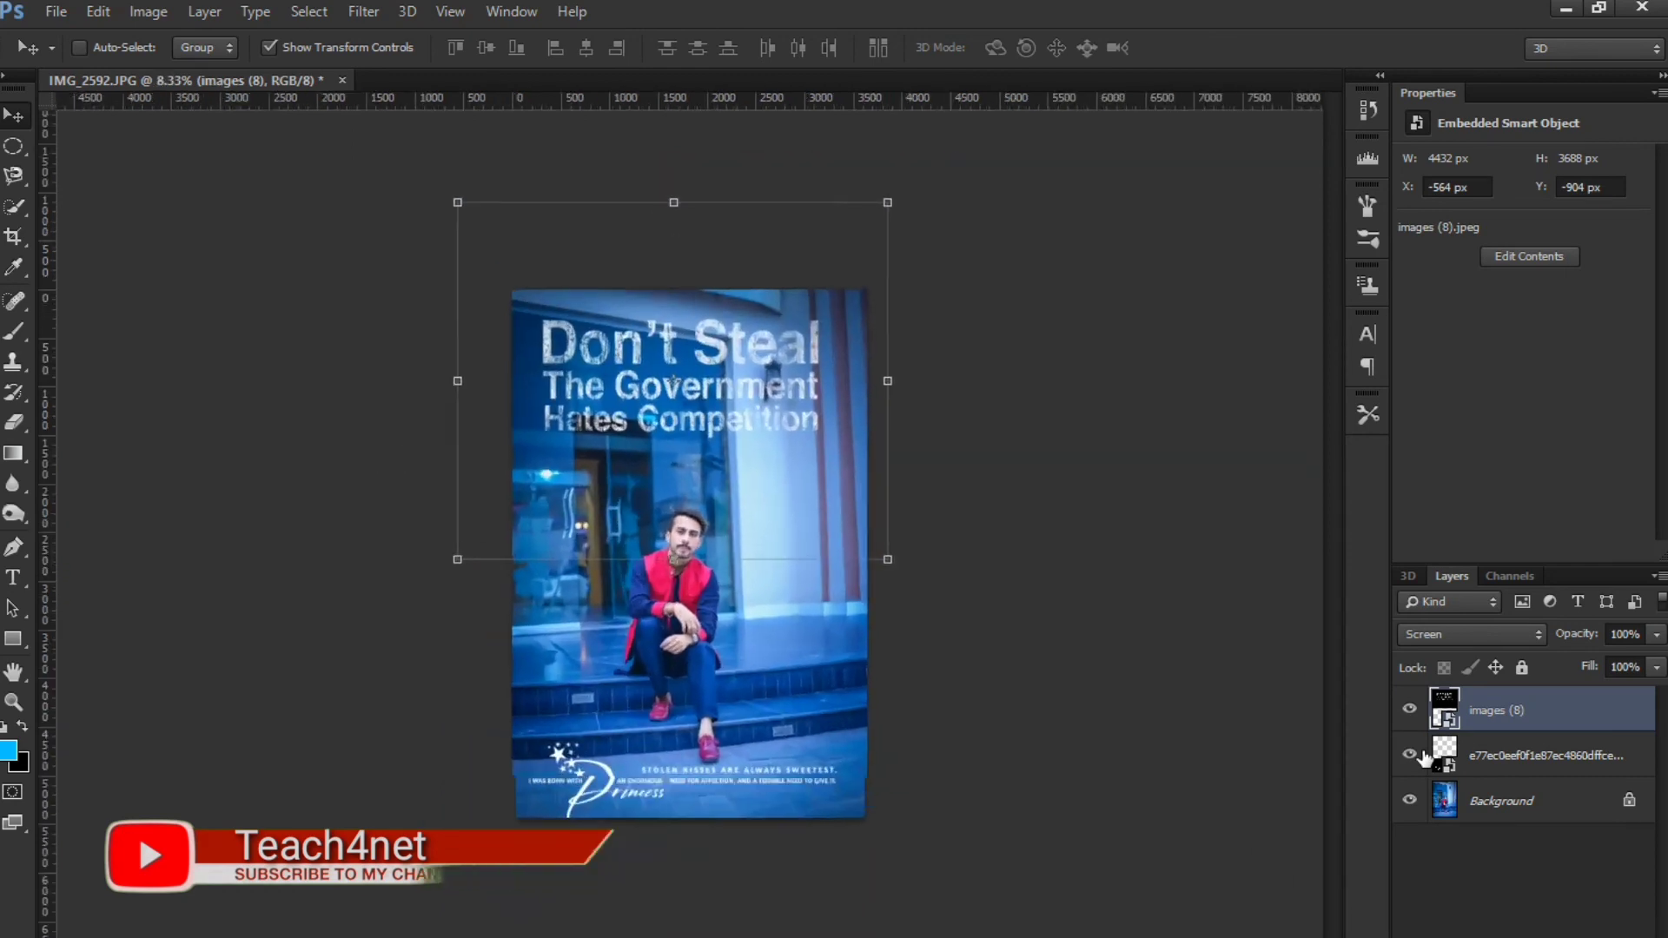
{"action": "key", "text": "ctrl+plus"}
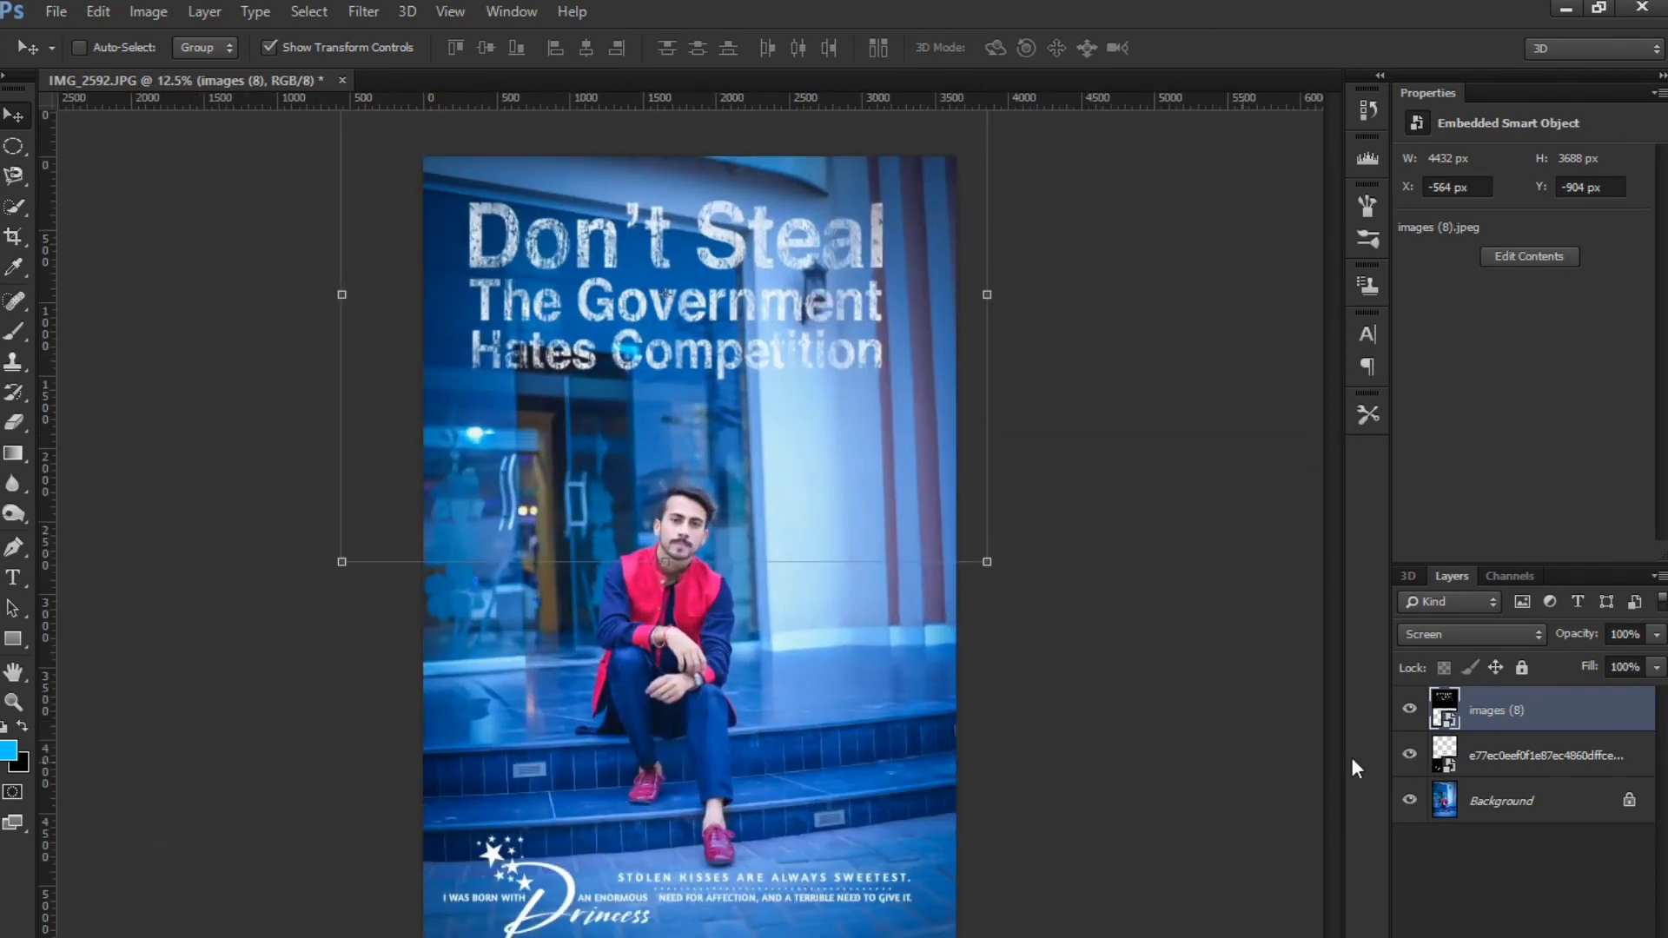